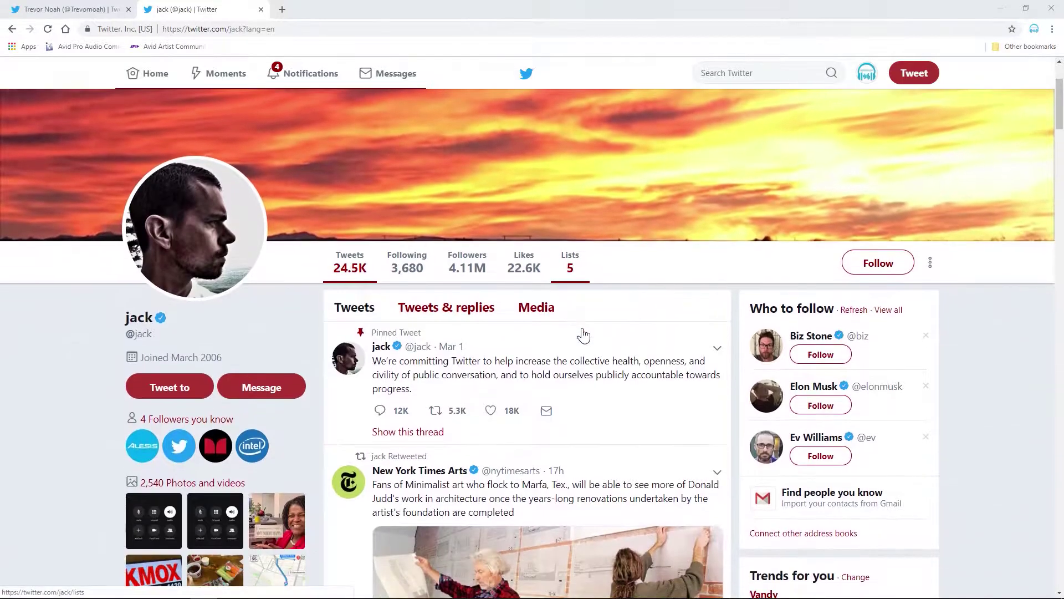
Open the pinned tweet, inspect its text, and expand the <p> node in Elements
left_click(552, 367)
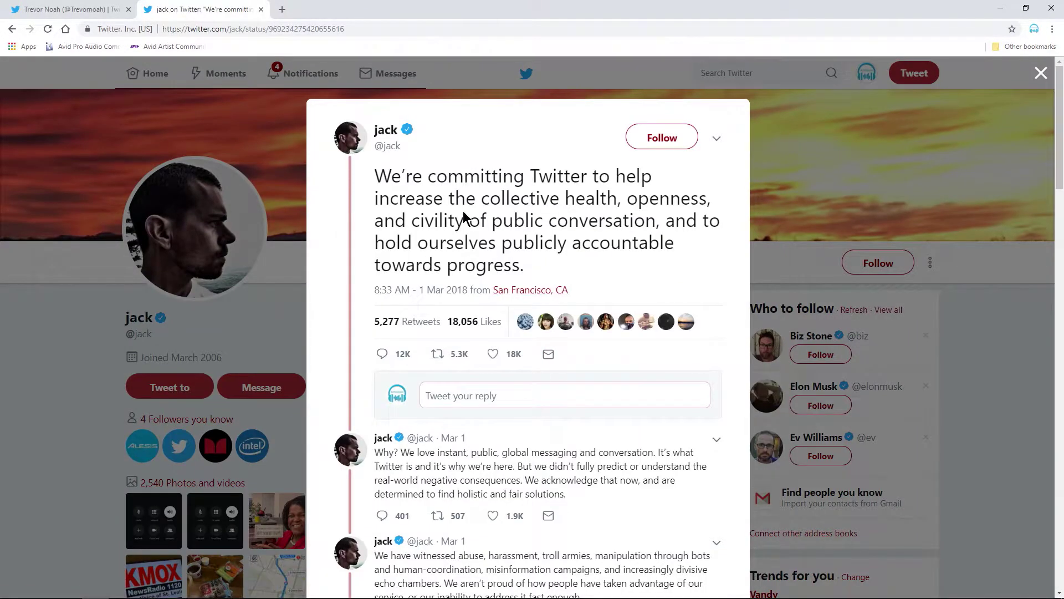
right_click(531, 194)
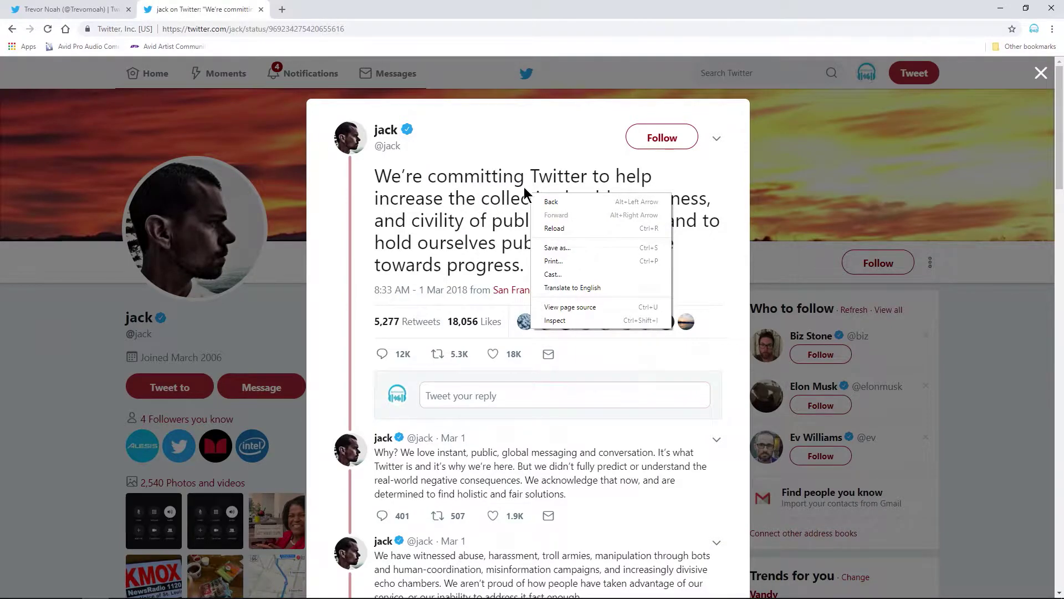
left_click(571, 321)
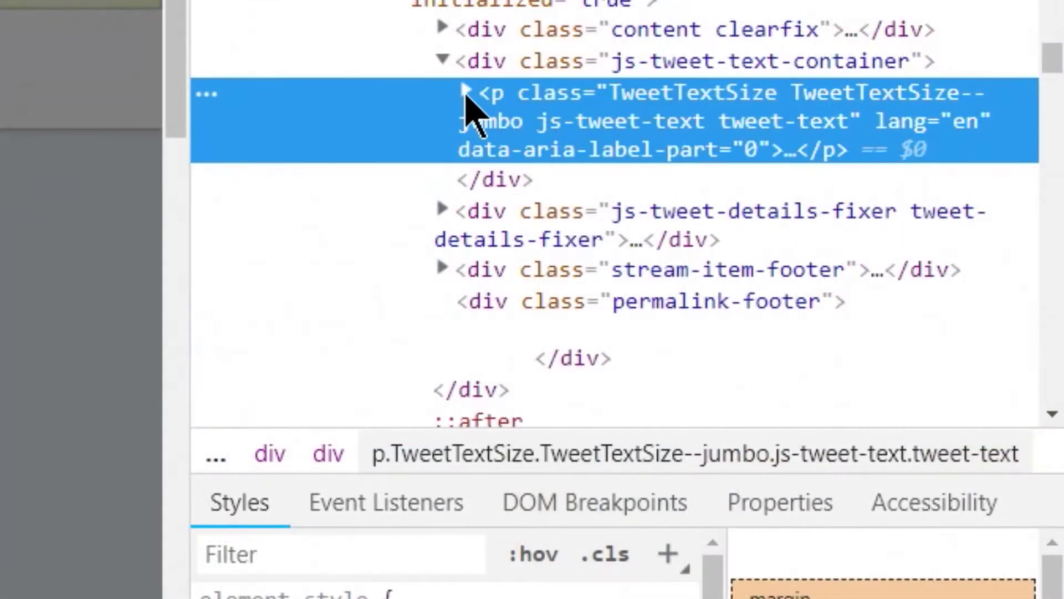
left_click(465, 92)
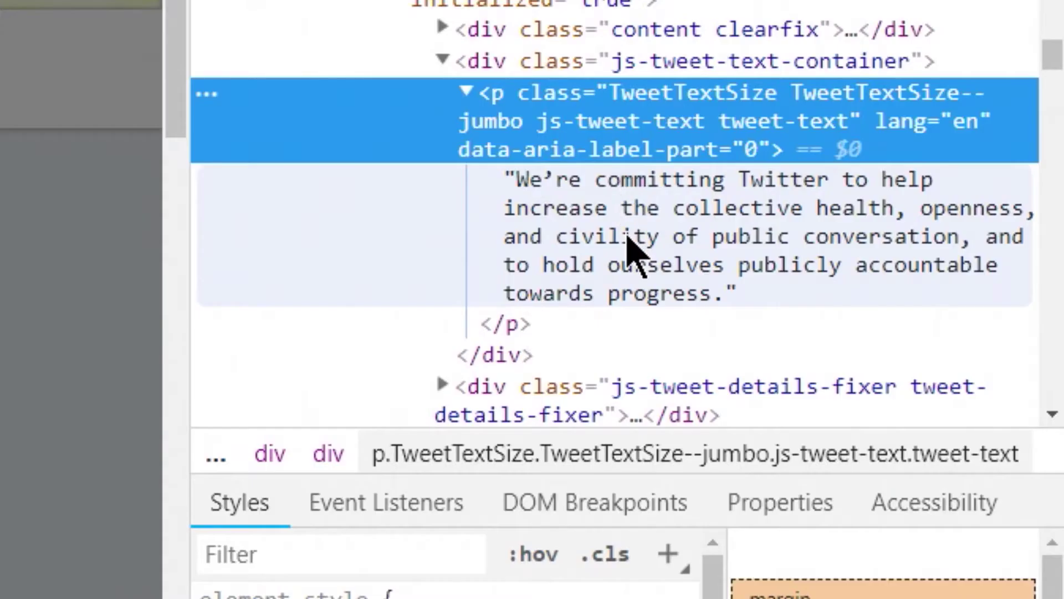
Replace the pinned tweet's text node with 'I am a douche'
left_click(629, 238)
double_click(638, 239)
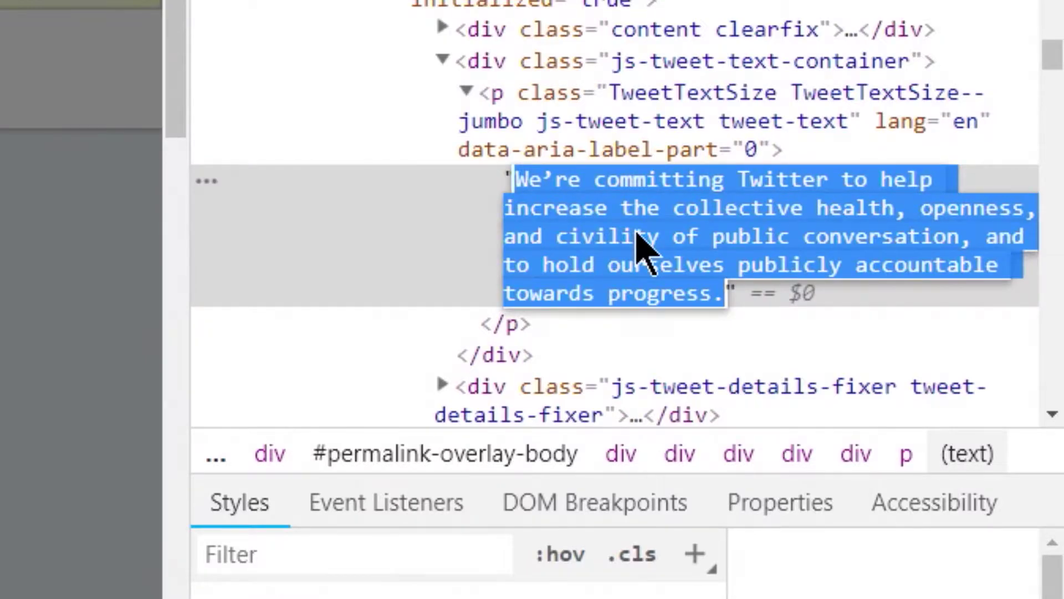
type("I am a ")
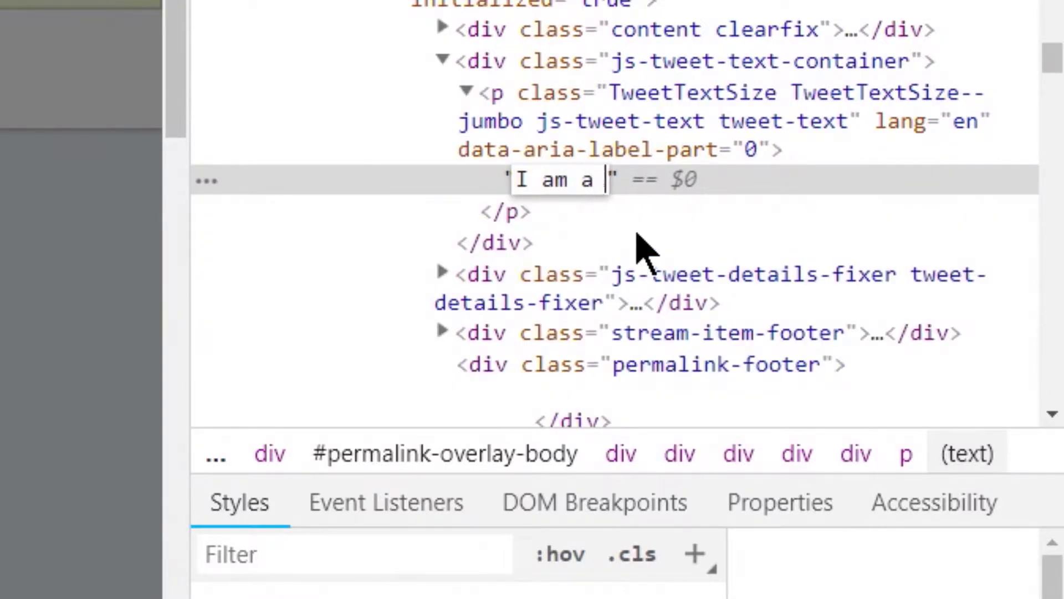
type("douche")
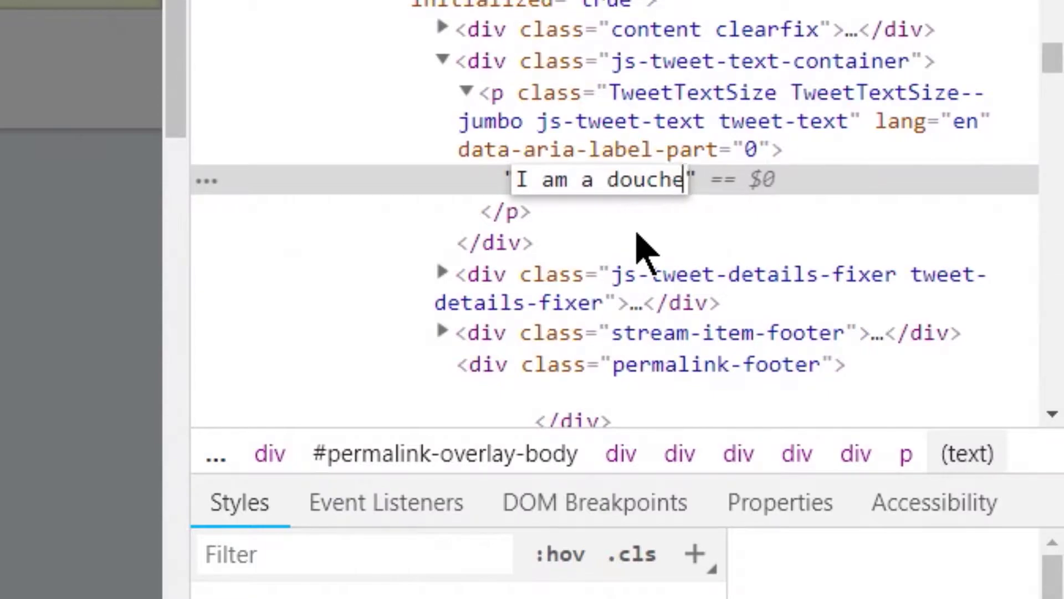
key("Return")
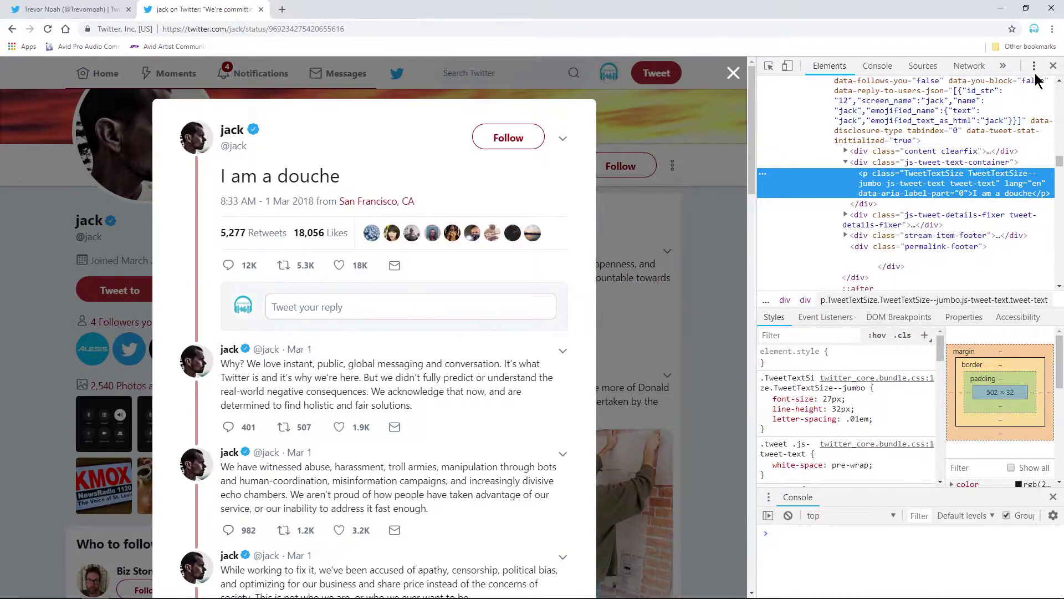
Close the DevTools panel
left_click(1053, 66)
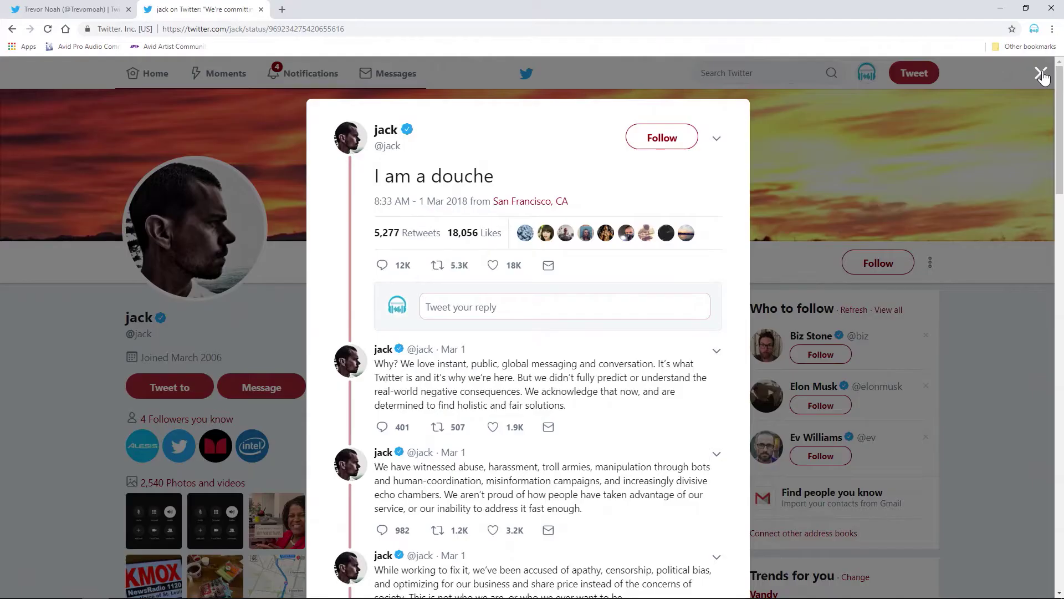
Close the tweet view, reopen the pinned tweet, then close its detail view again
left_click(1039, 69)
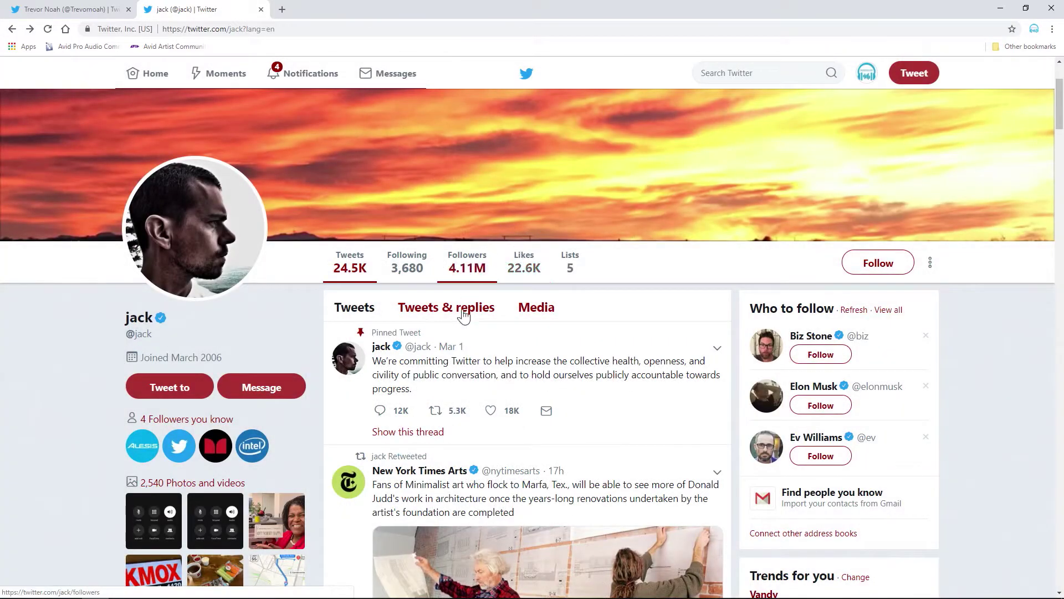
left_click(485, 363)
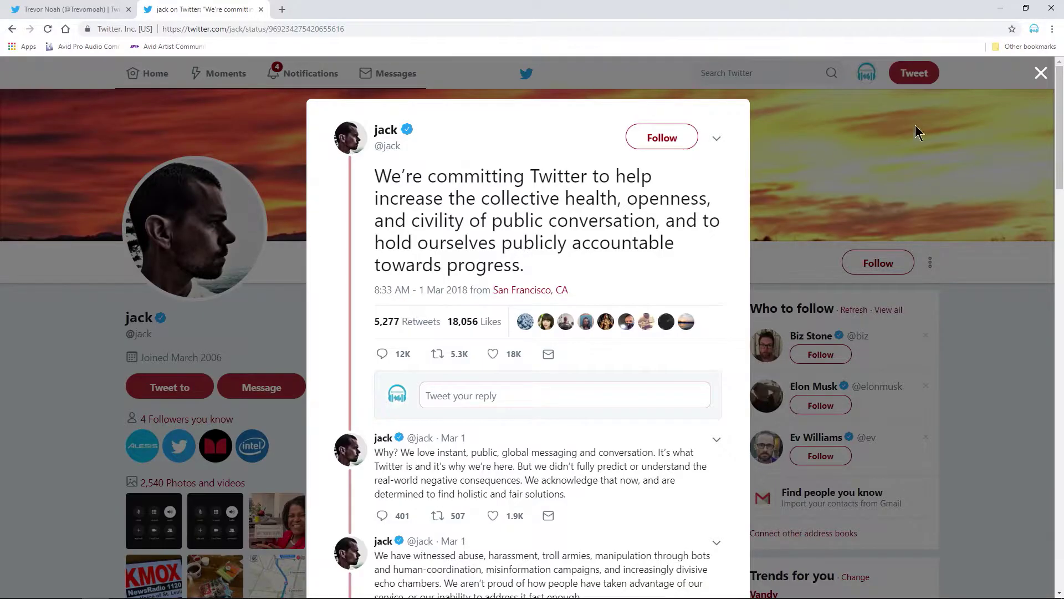
left_click(1040, 80)
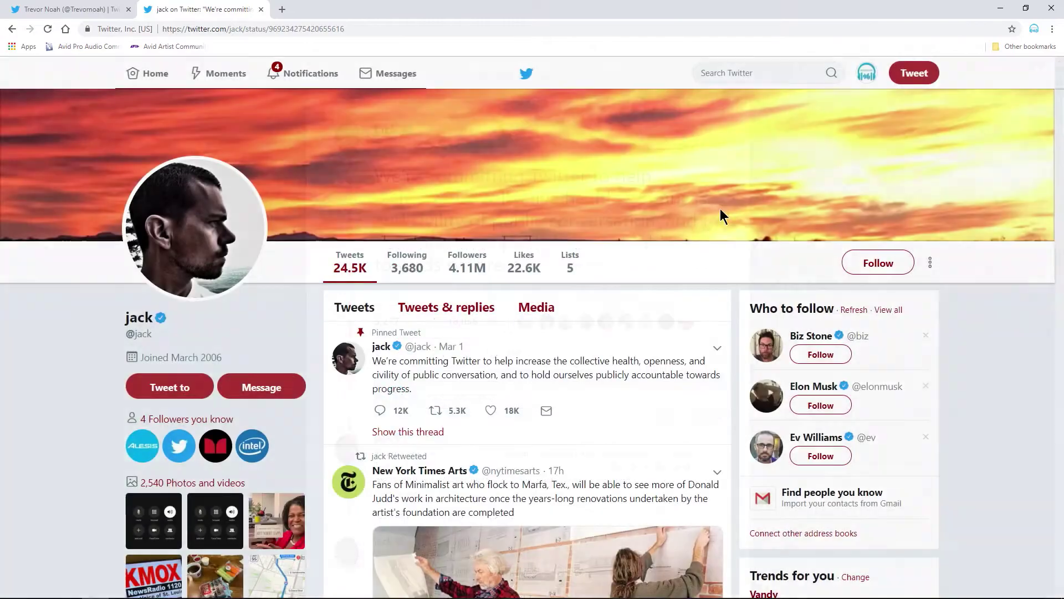
Switch to the other profile's tab and scroll to the Daily Show retweet
left_click(88, 9)
scroll(499, 388, "up", 4)
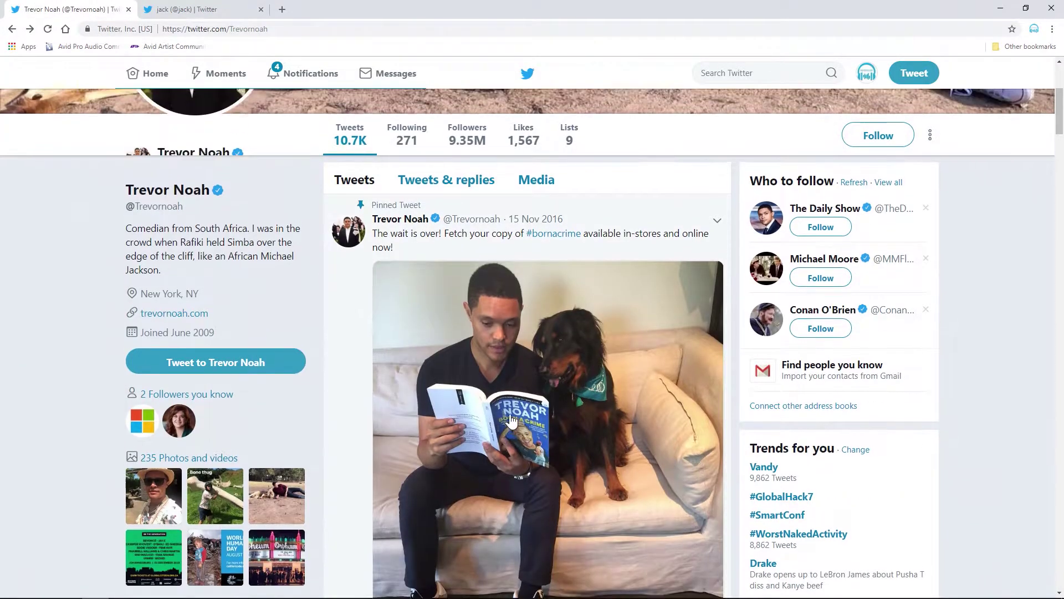
scroll(577, 396, "down", 15)
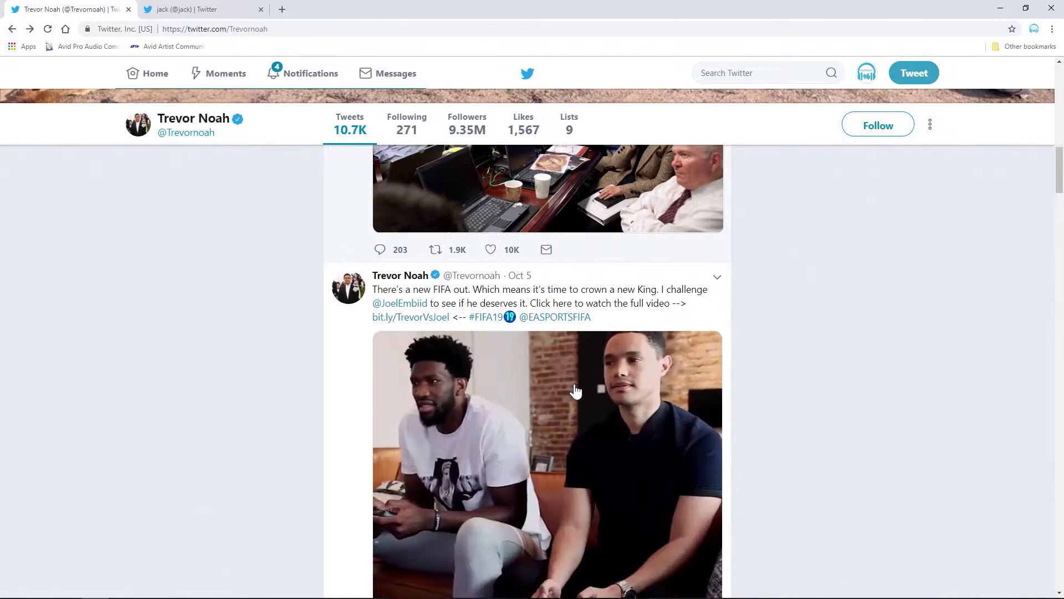
scroll(576, 391, "up", 5)
scroll(574, 390, "up", 2)
scroll(573, 390, "down", 3)
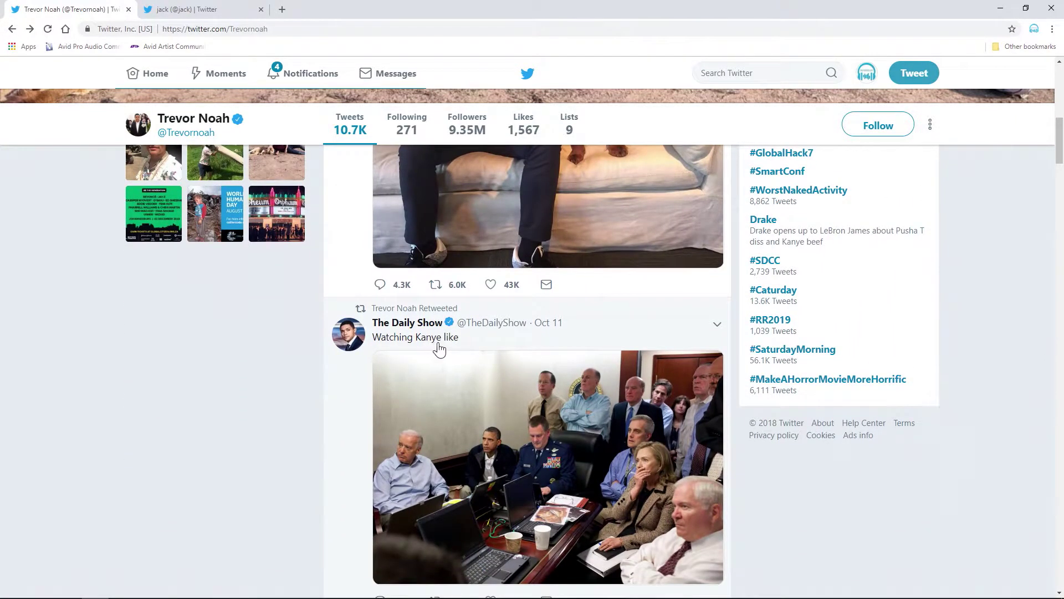
Inspect the retweet's 'Watching Kanye like' text in DevTools
right_click(438, 344)
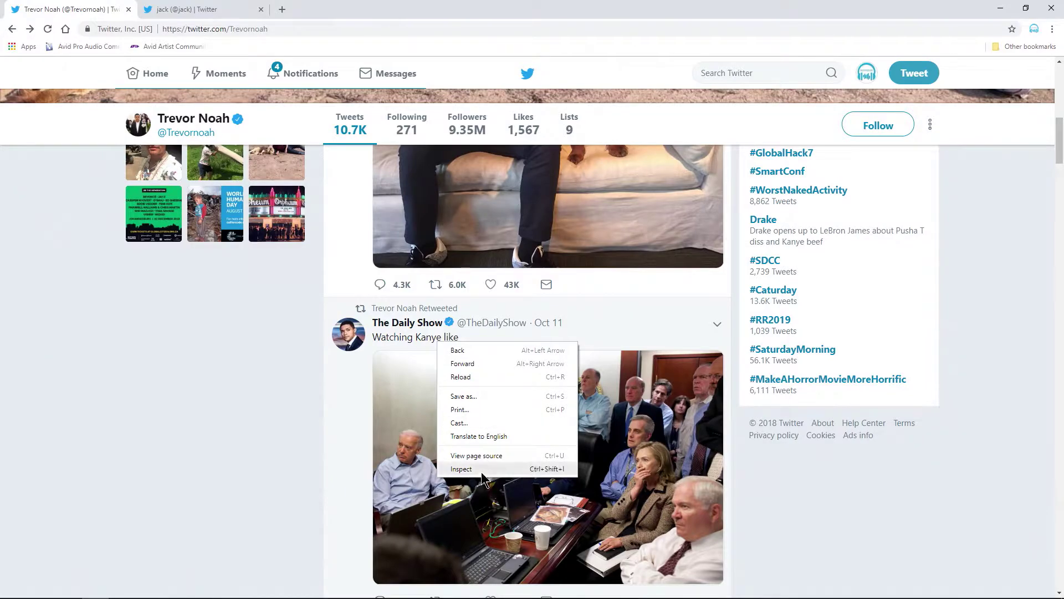
left_click(461, 469)
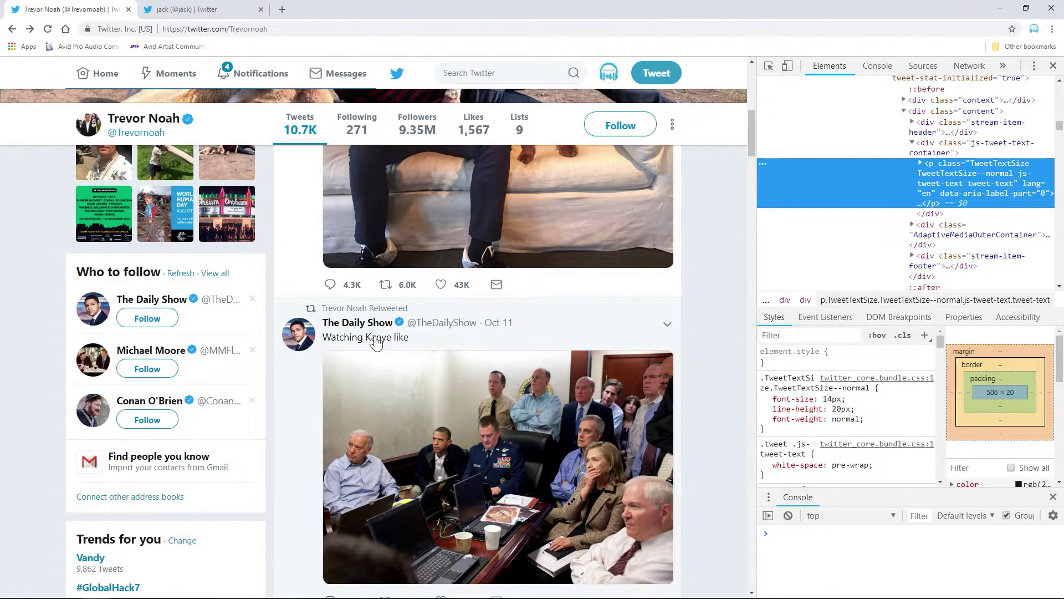
scroll(392, 346, "down", 1)
scroll(392, 346, "down", 3)
scroll(396, 341, "up", 3)
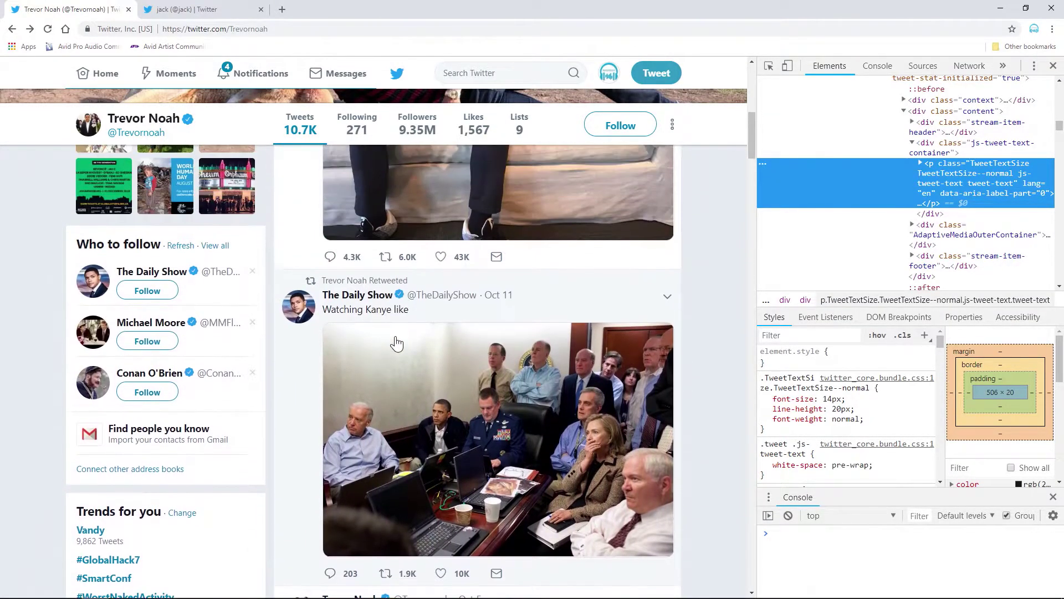
Change the 'Watching Kanye like' text node to 'Im not funny'
left_click(919, 164)
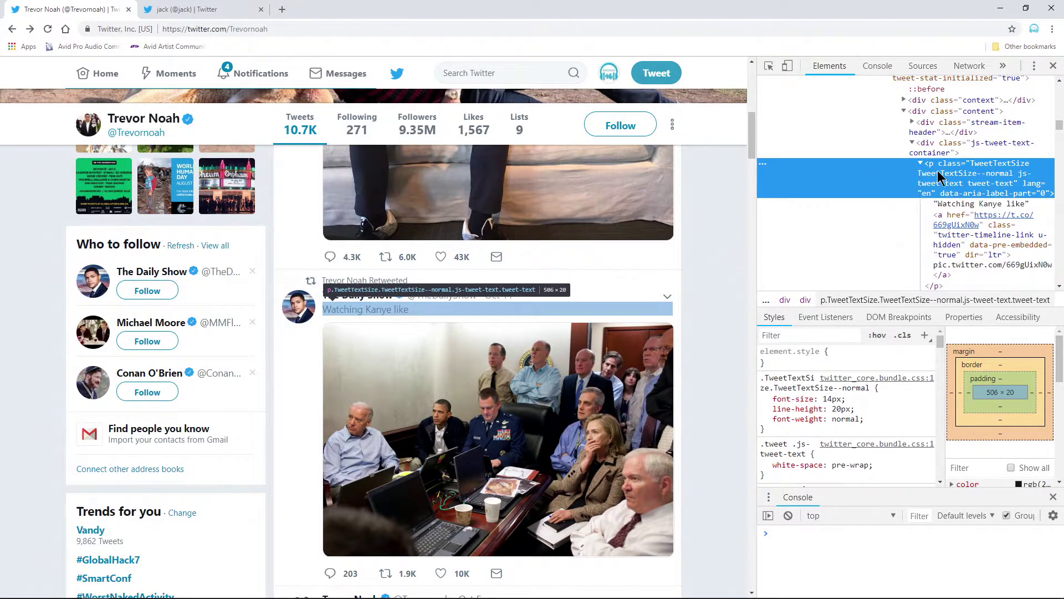
double_click(965, 205)
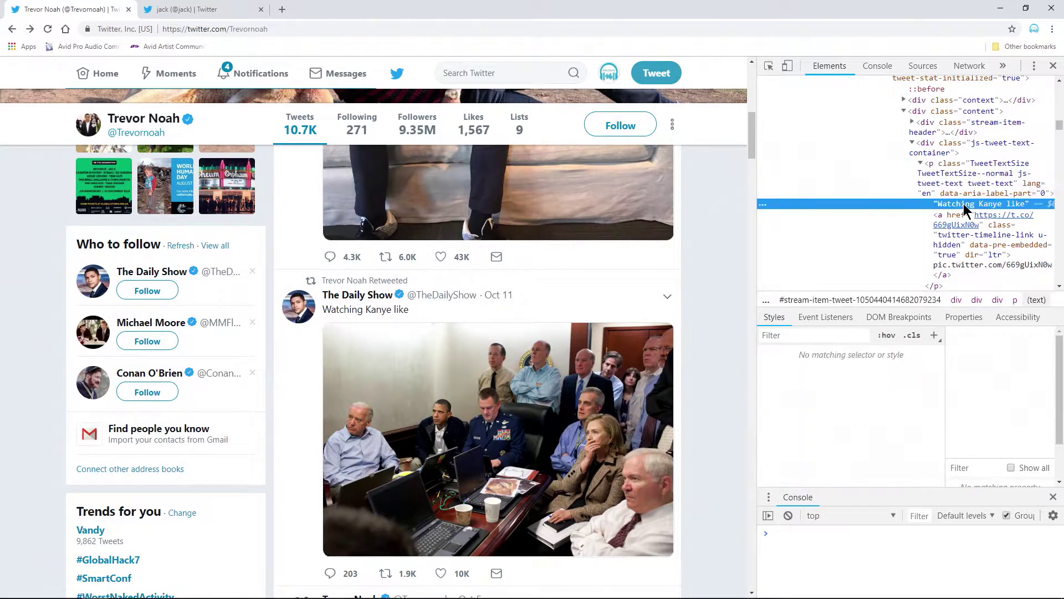
type("I")
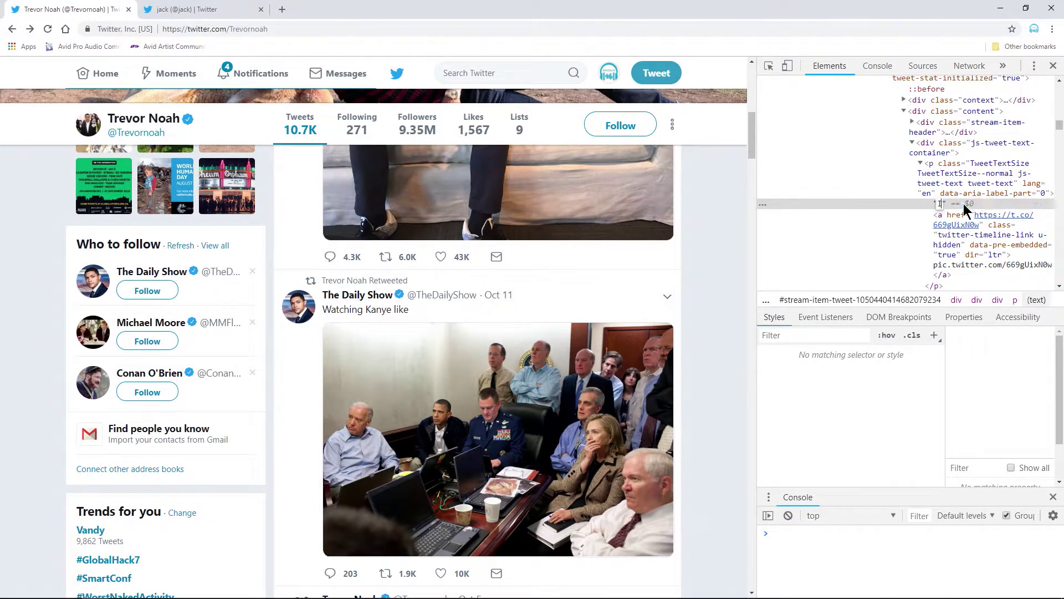
type("m not funny")
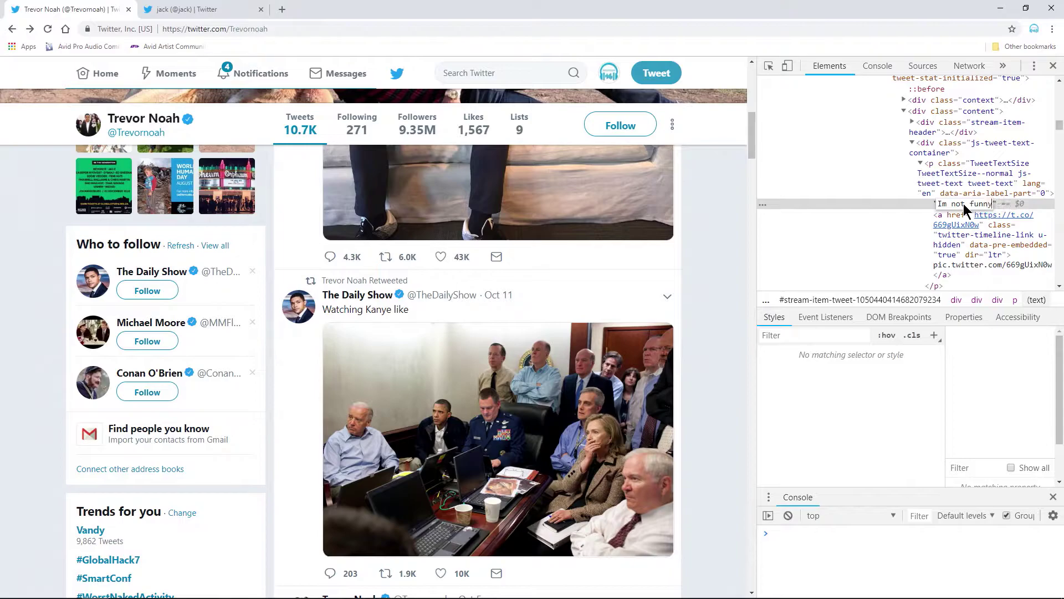
key("Return")
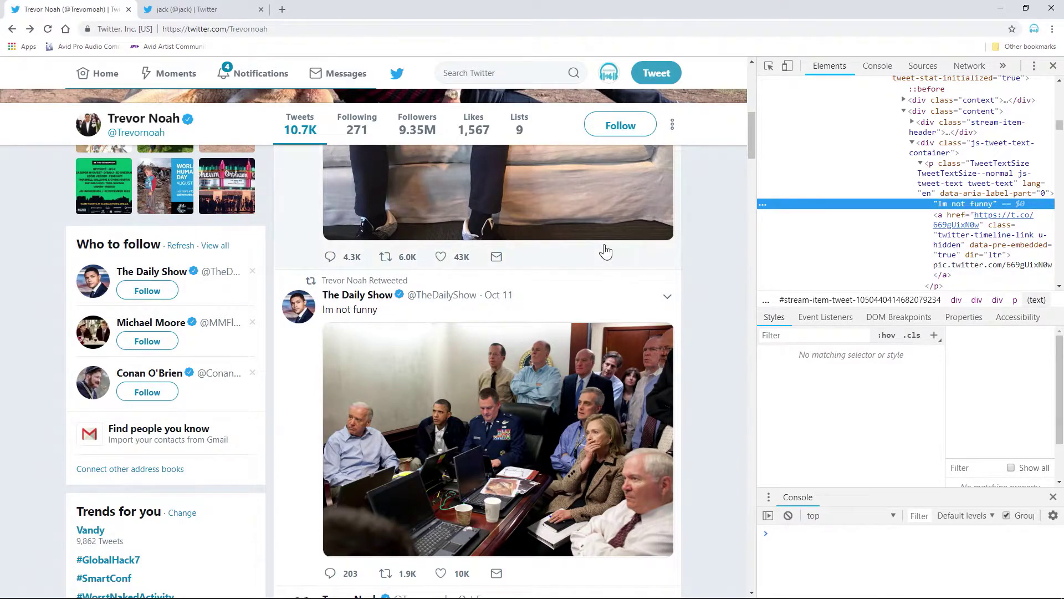
Inspect the FIFA tweet, rewrite its text to 'Im still not funny', and delete its @-mention link
scroll(696, 282, "down", 2)
scroll(697, 283, "down", 5)
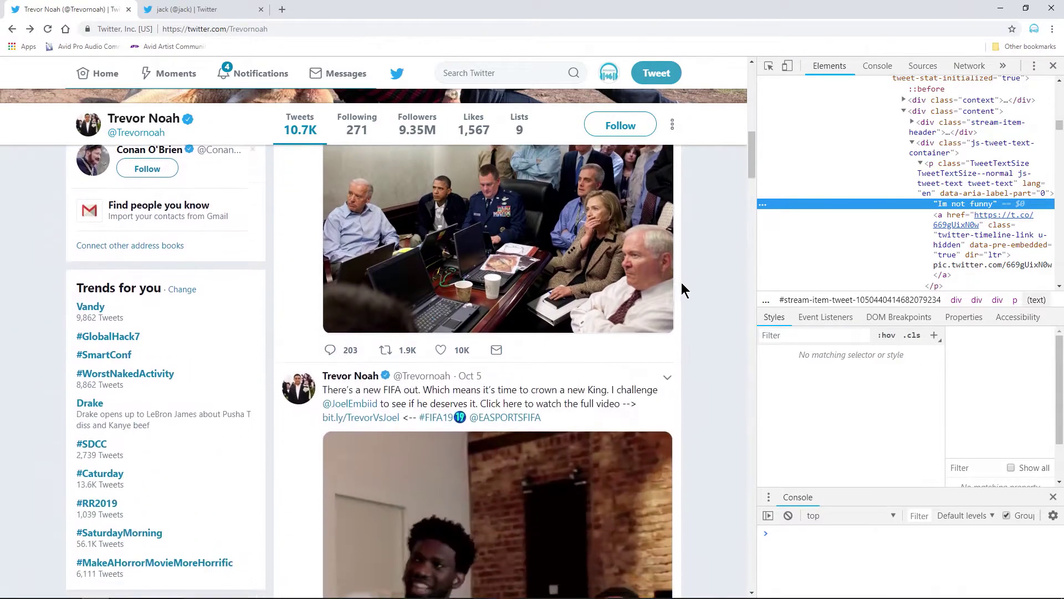
right_click(509, 276)
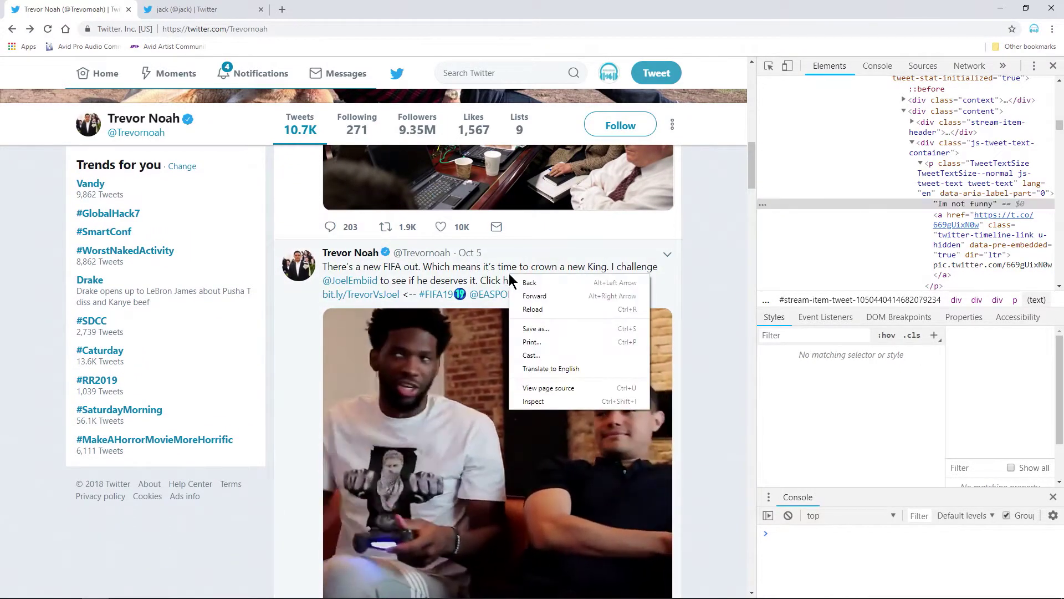
left_click(610, 400)
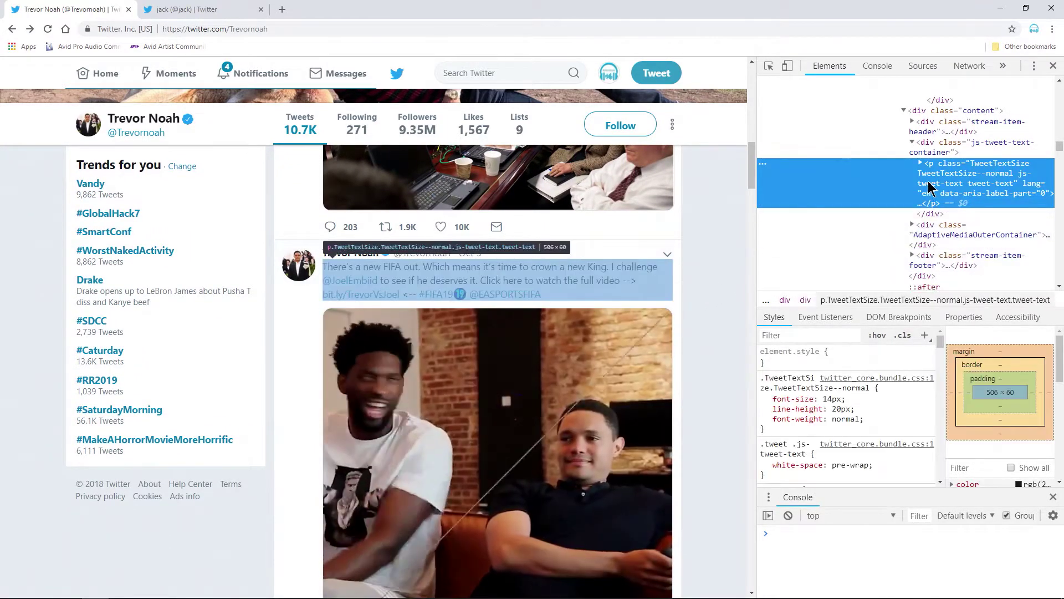
left_click(920, 164)
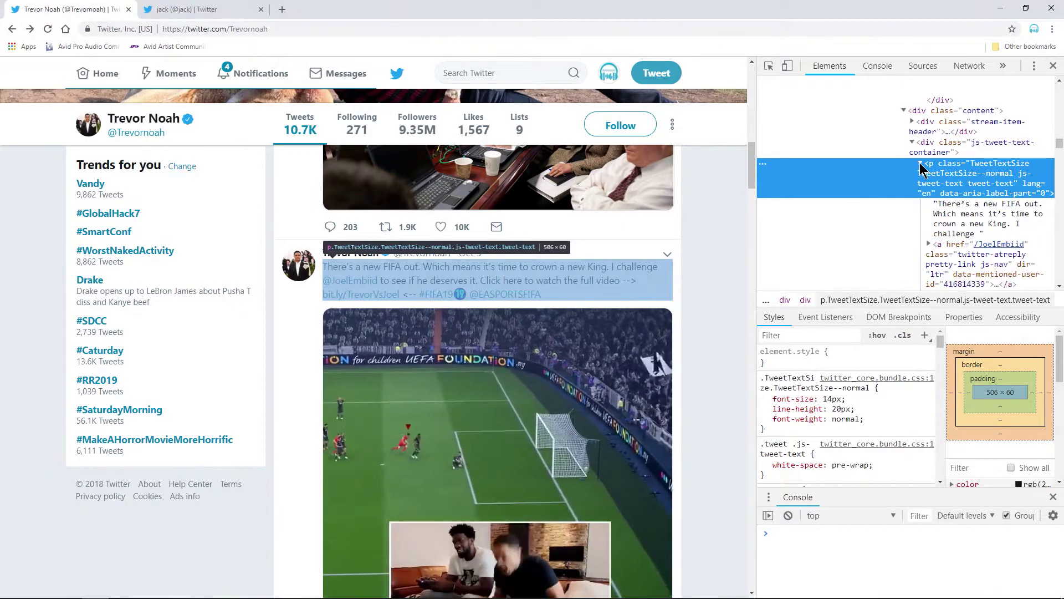
double_click(962, 222)
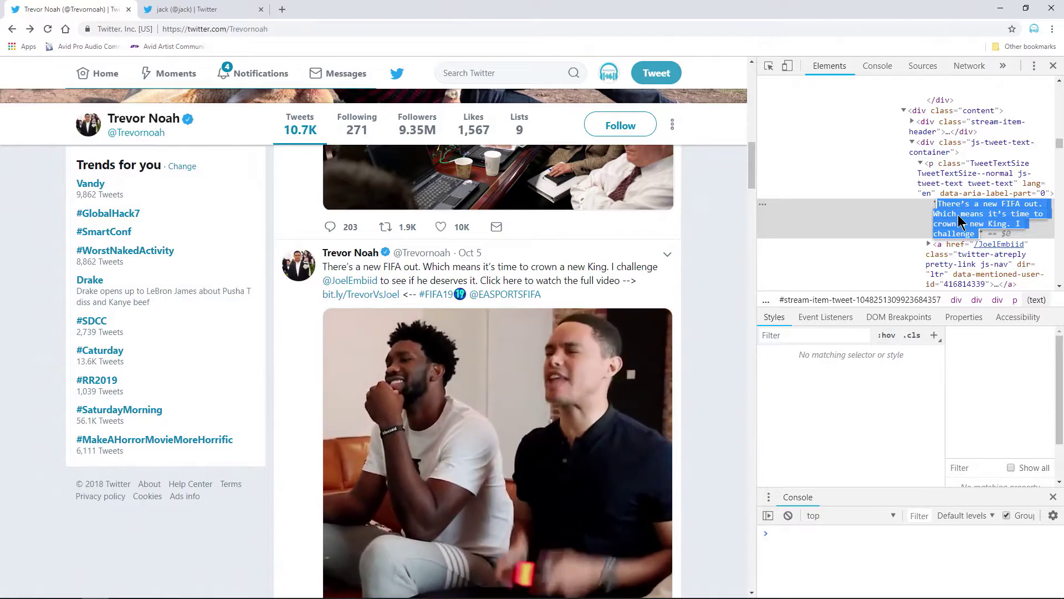
type("Im still not funny")
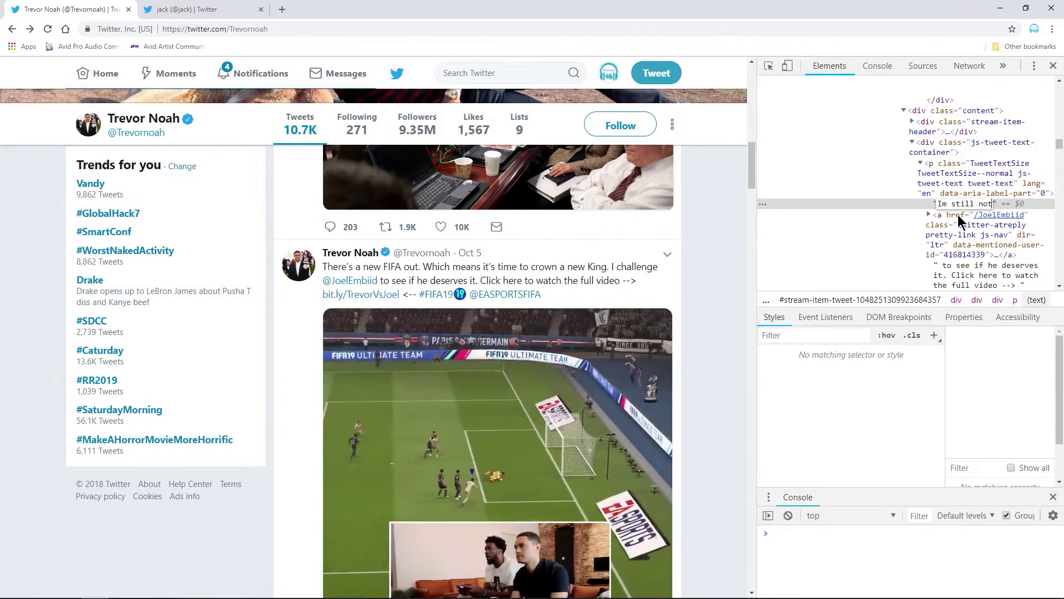
key("Return")
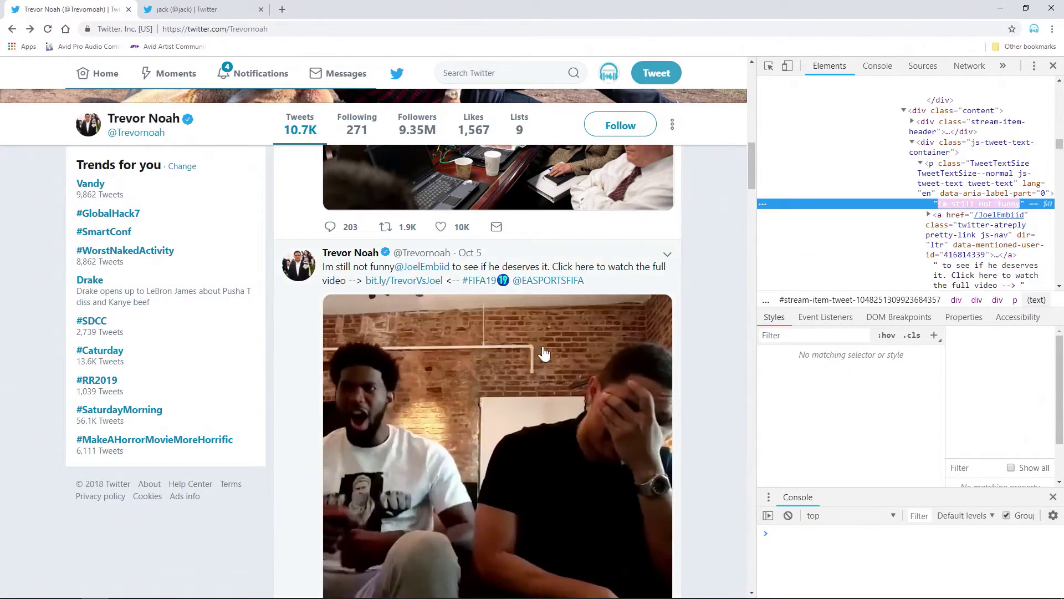
left_click(992, 236)
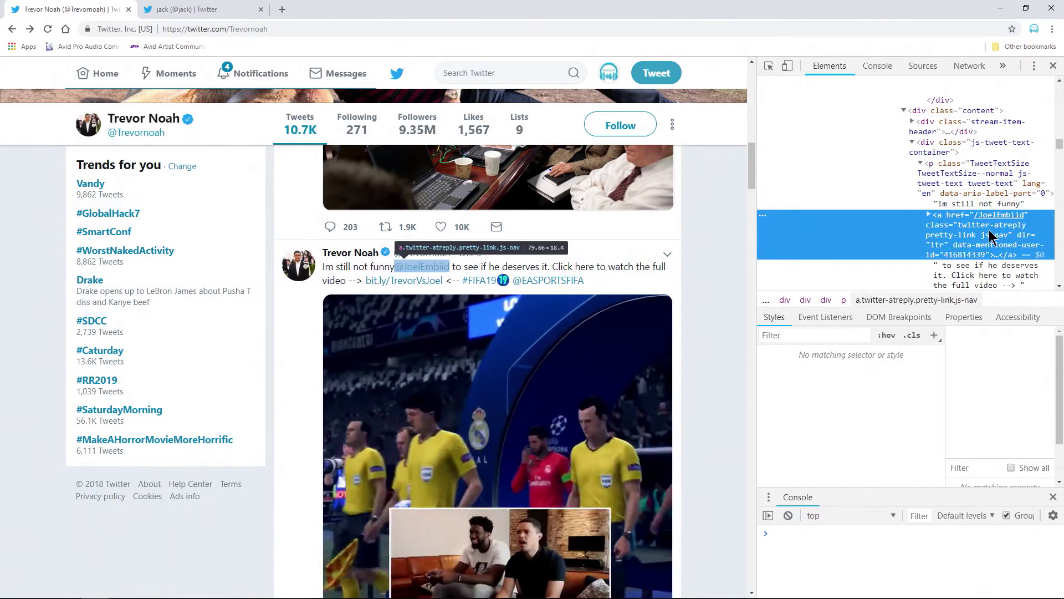
key("Delete")
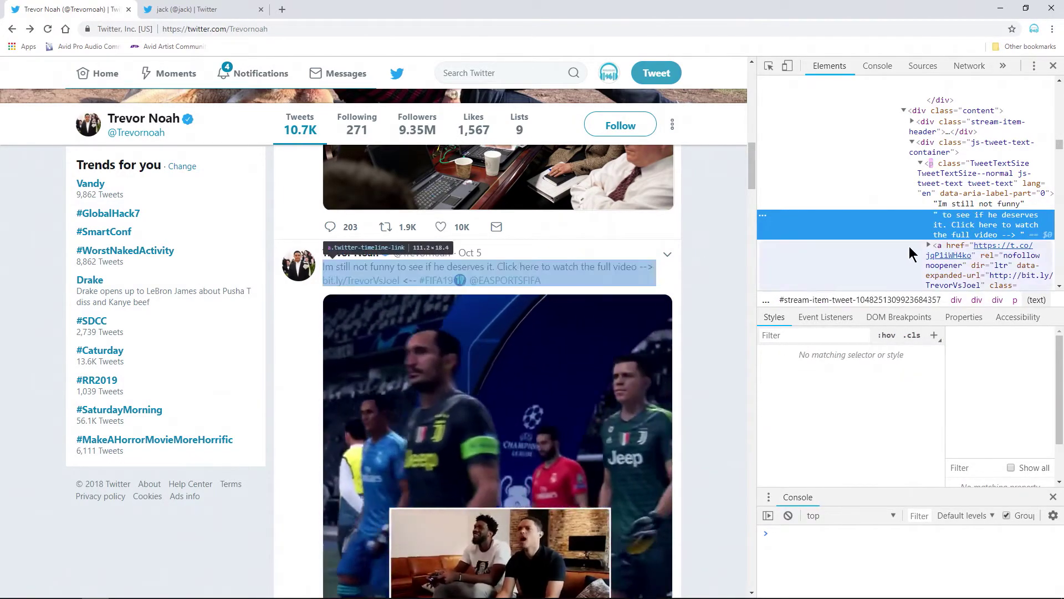
Change the Daily Show retweet's 'Did everyone get this?' text to 'Yep... Still not funny'
scroll(461, 364, "down", 5)
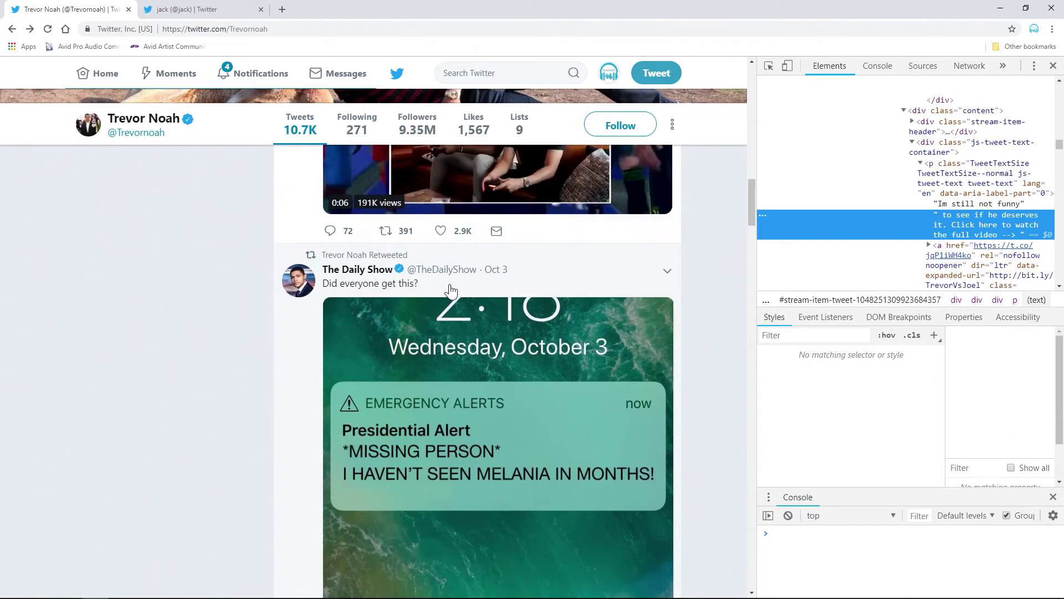
right_click(400, 288)
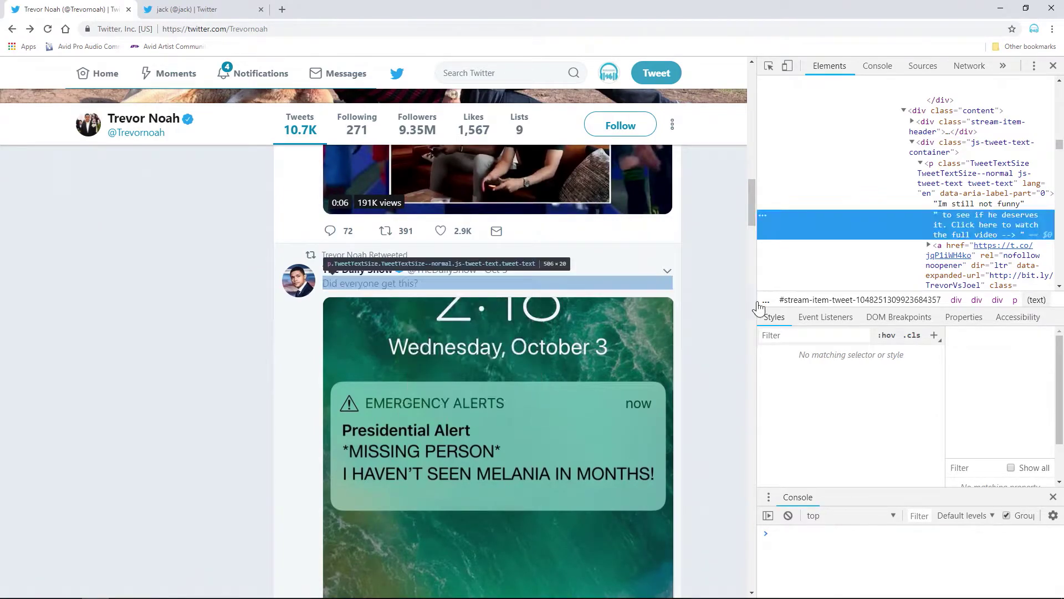
key("Left")
key("Left")
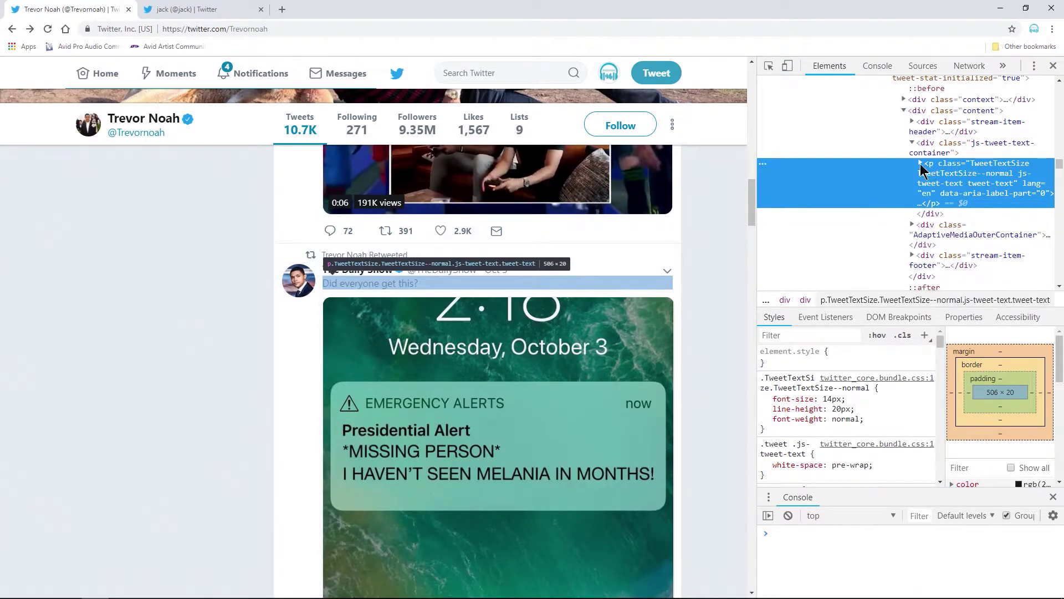
key("Right")
key("Right")
double_click(961, 204)
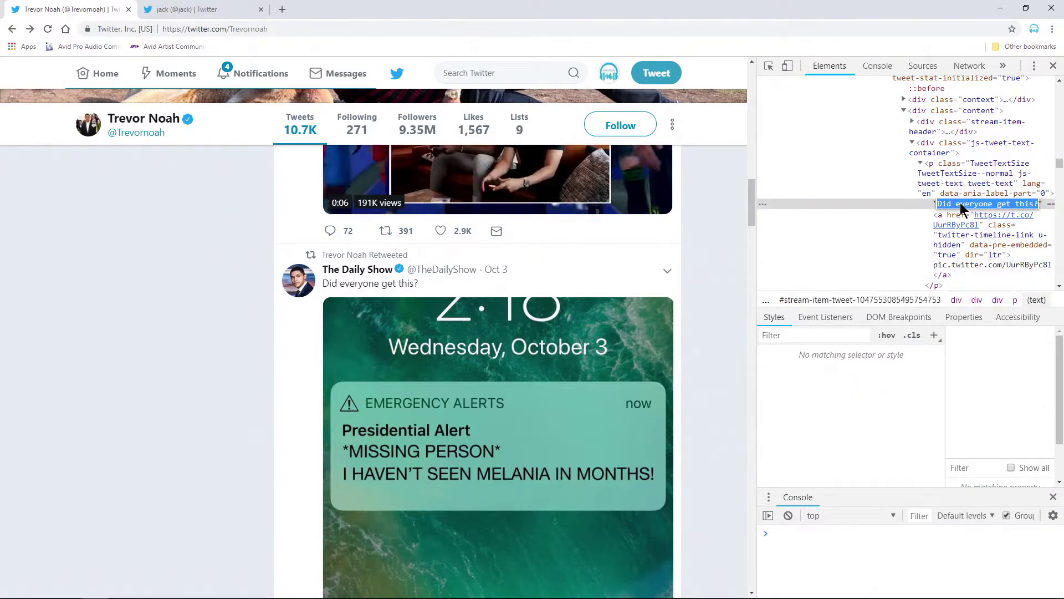
type("Yep.")
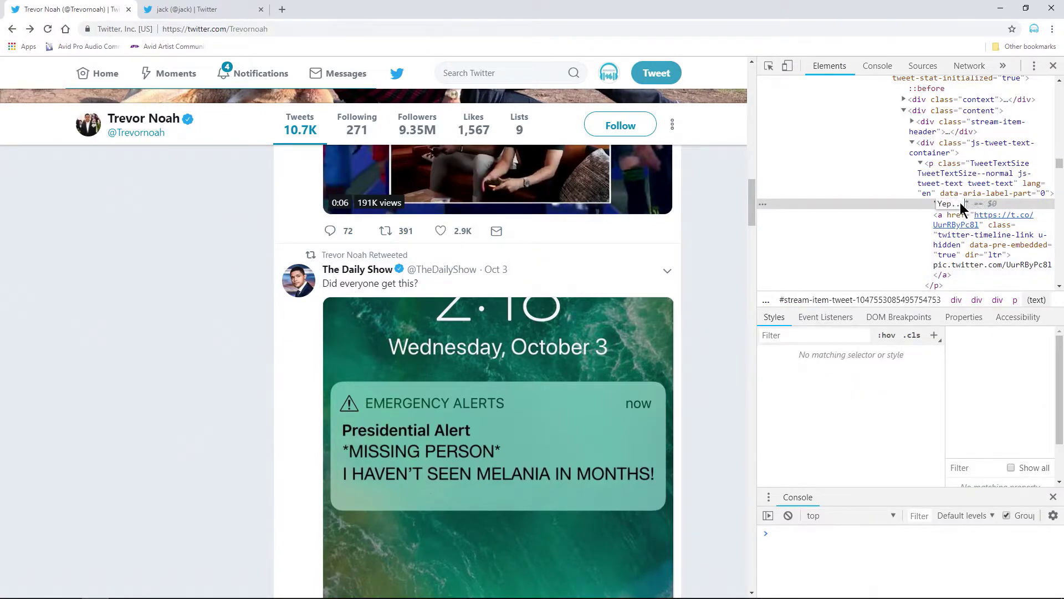
type(".. Still not funny")
key("Return")
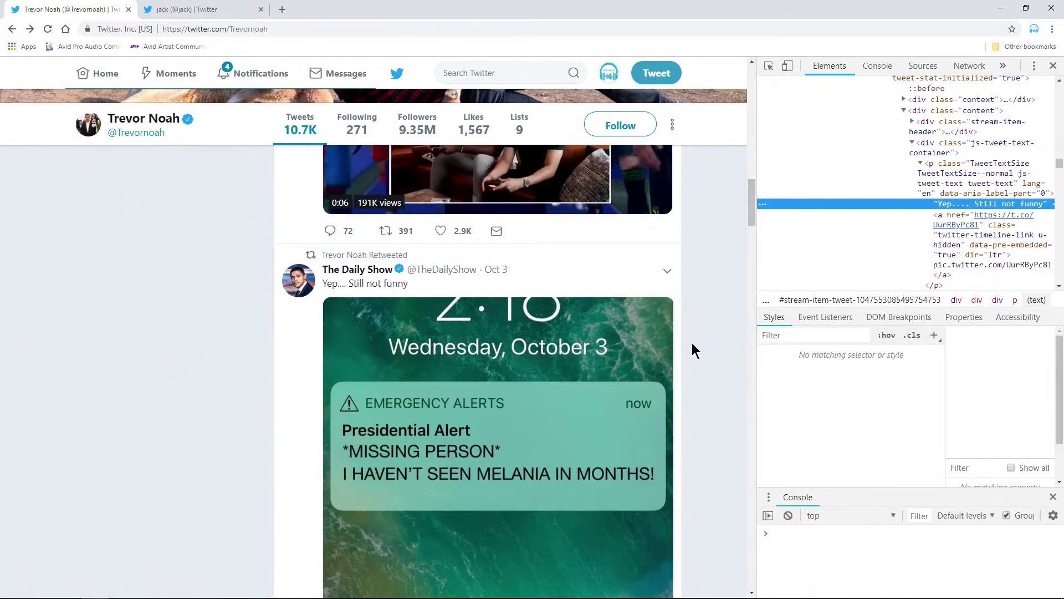
Scroll through the timeline to review the edited tweets
scroll(687, 361, "up", 12)
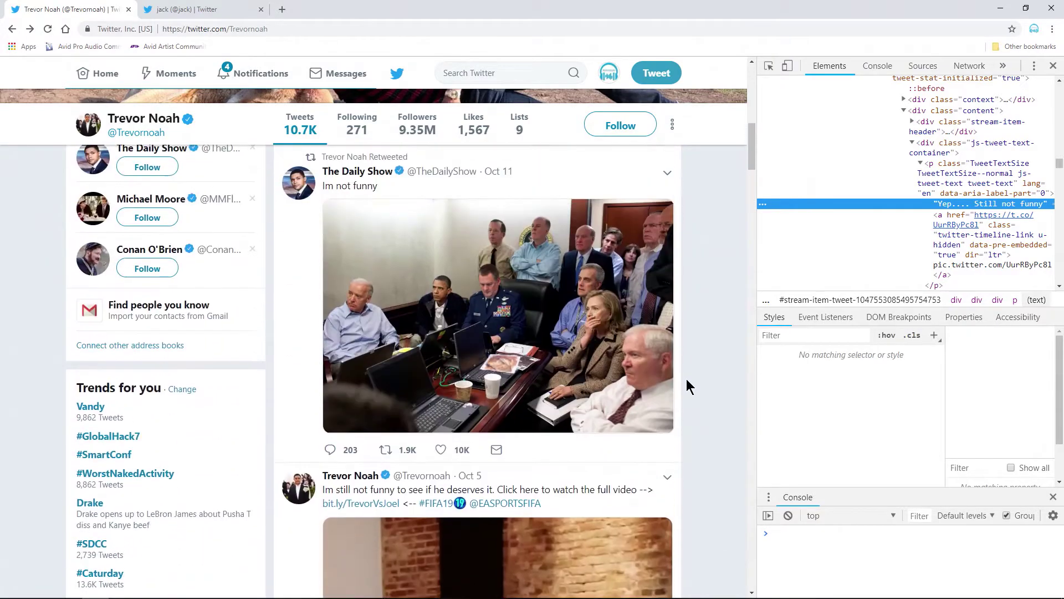
scroll(699, 350, "up", 4)
scroll(698, 291, "down", 6)
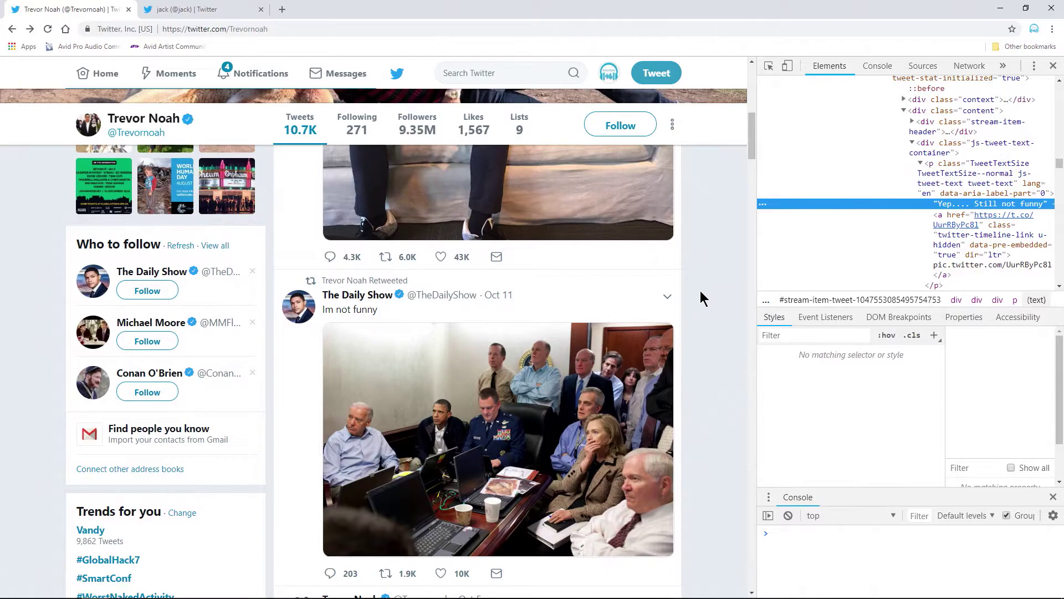
scroll(705, 237, "down", 4)
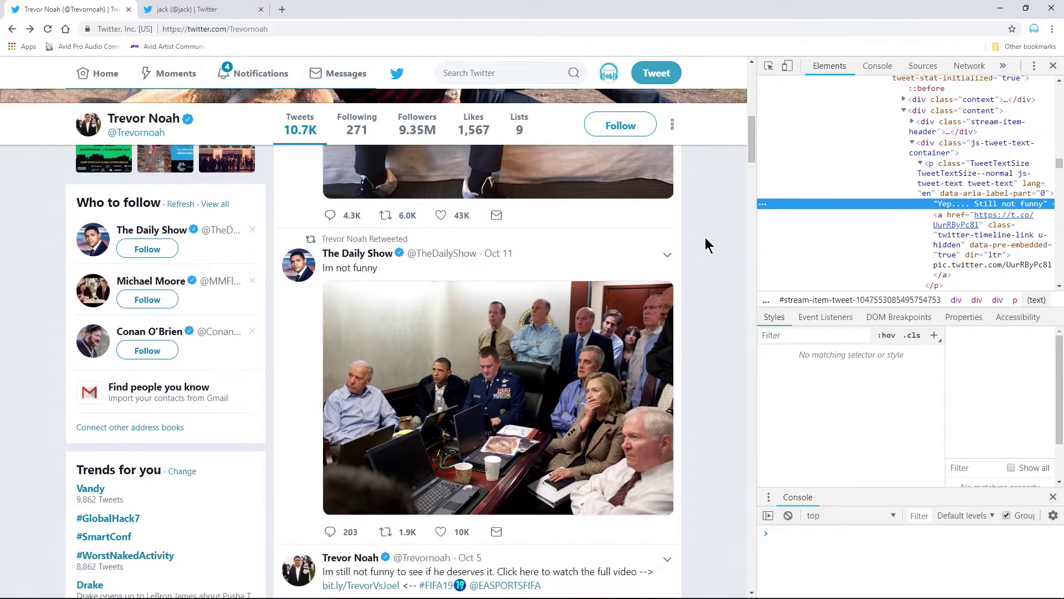
scroll(705, 245, "down", 1)
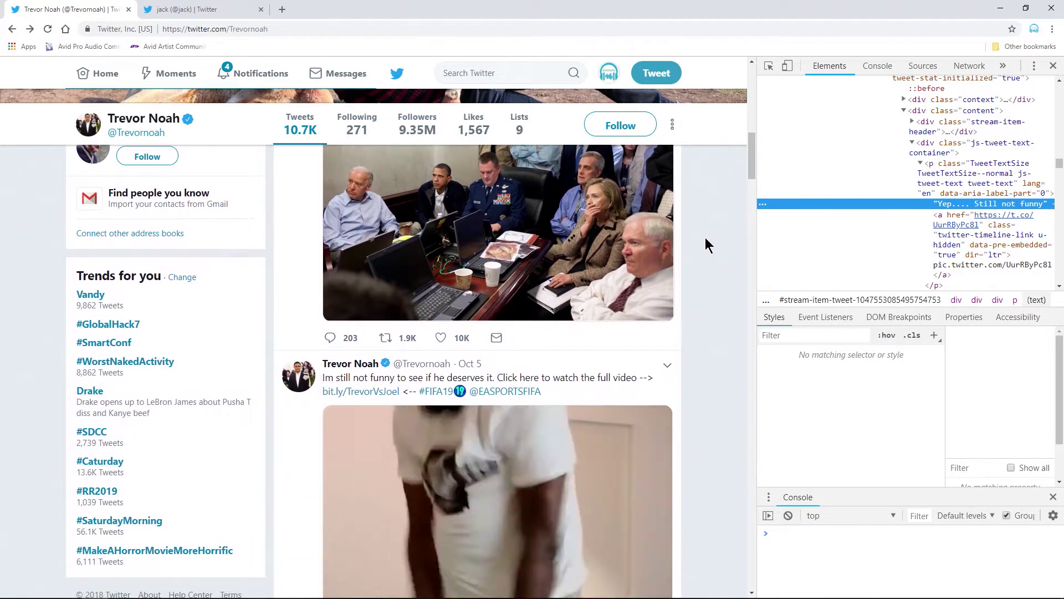
scroll(705, 237, "down", 10)
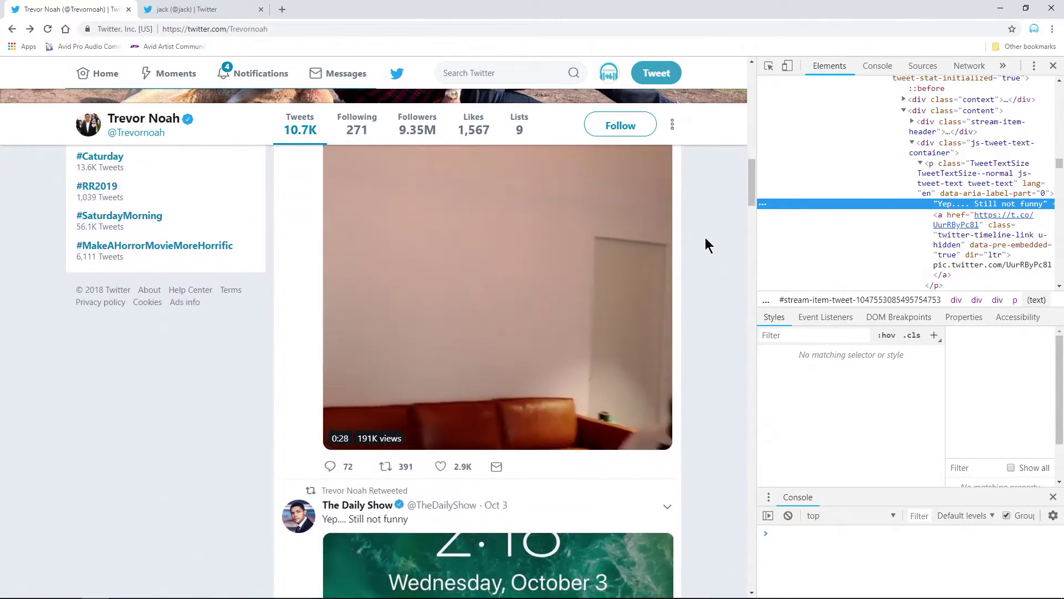
scroll(706, 305, "down", 2)
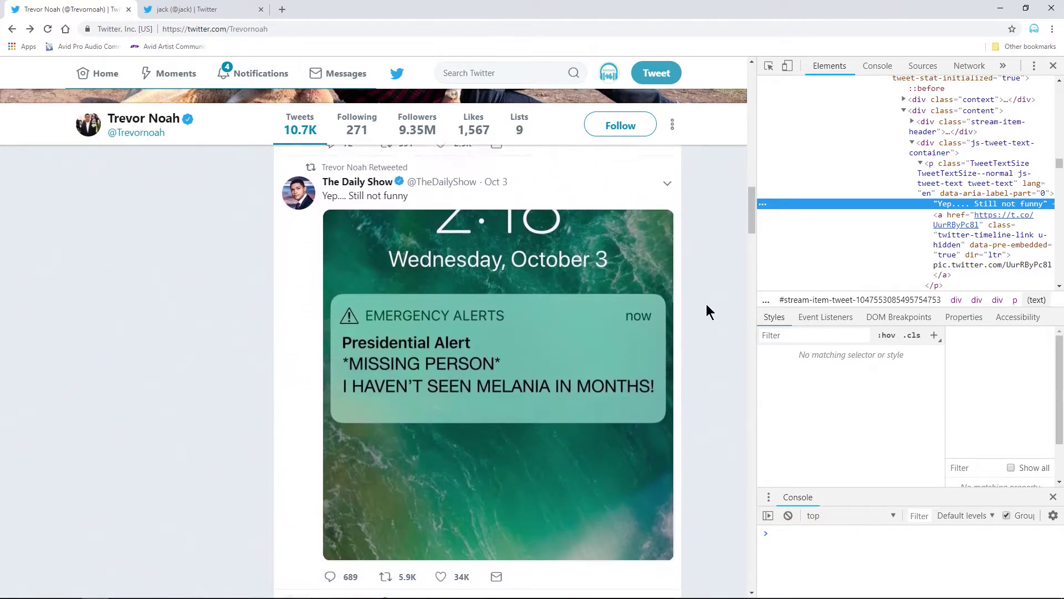
scroll(707, 305, "up", 4)
Close DevTools and scroll back to the top of the profile
left_click(1053, 67)
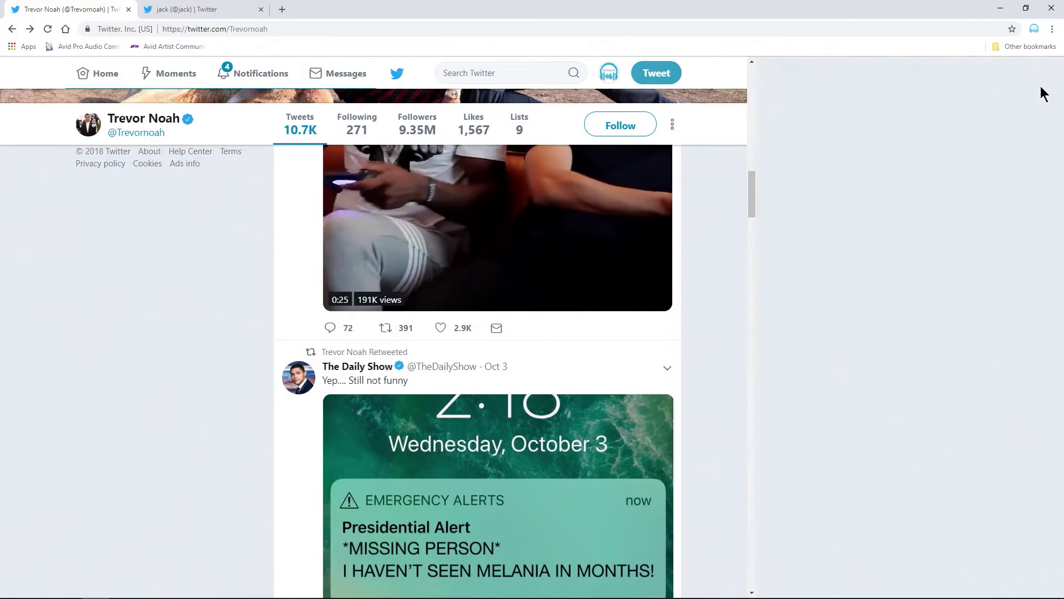
scroll(715, 358, "down", 4)
scroll(745, 368, "up", 14)
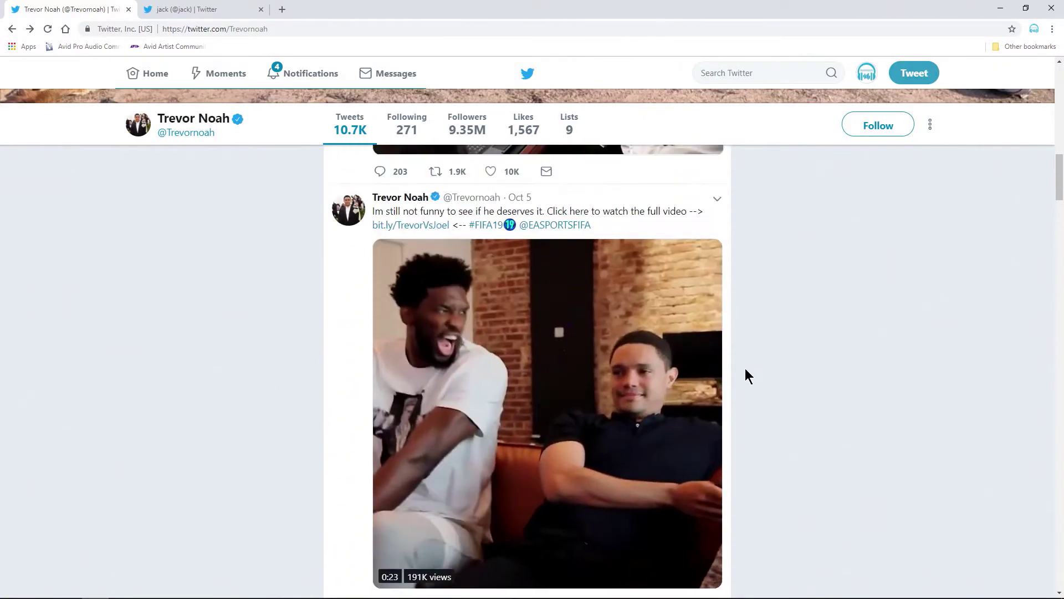
scroll(744, 368, "up", 5)
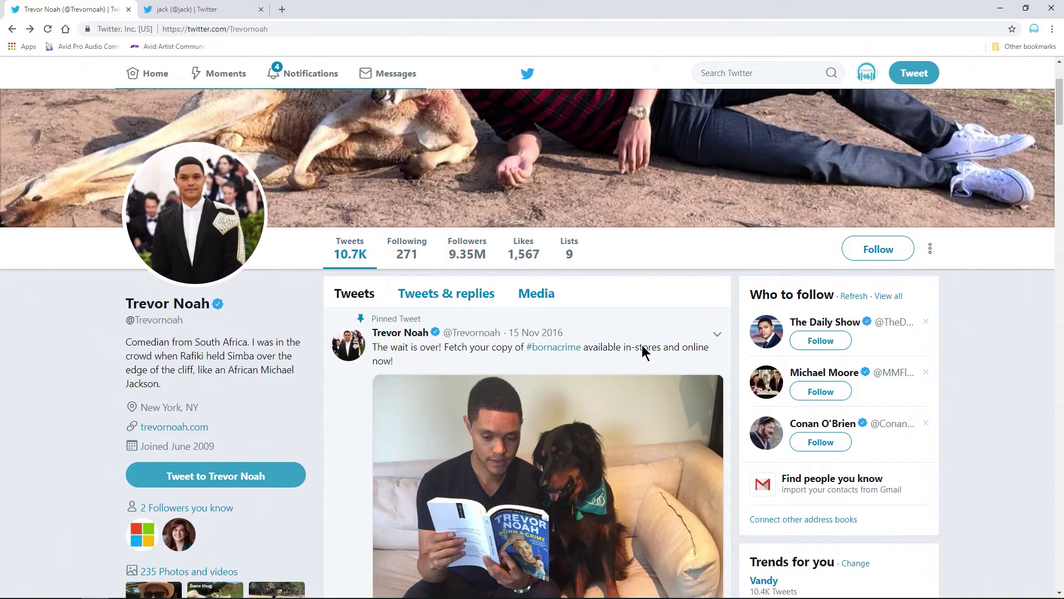
Open the pinned book tweet and expand its text paragraph in Elements
left_click(642, 345)
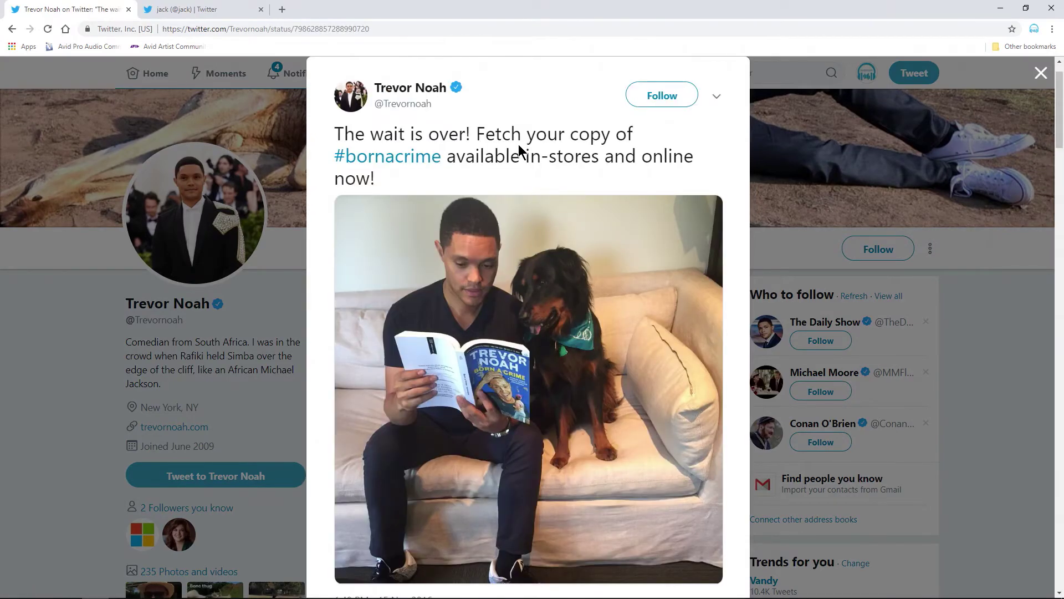
right_click(519, 148)
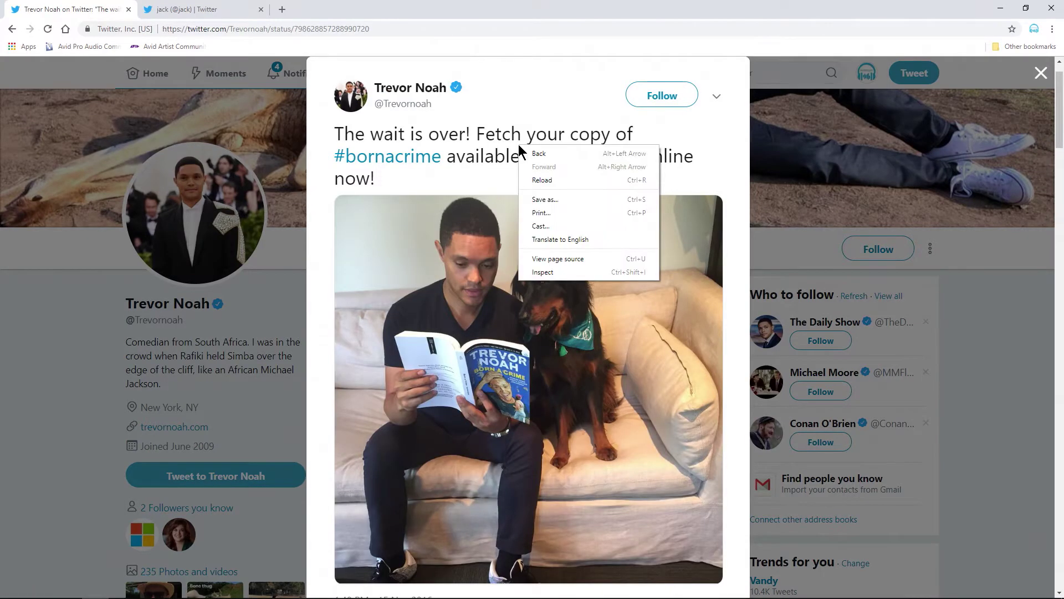
left_click(564, 271)
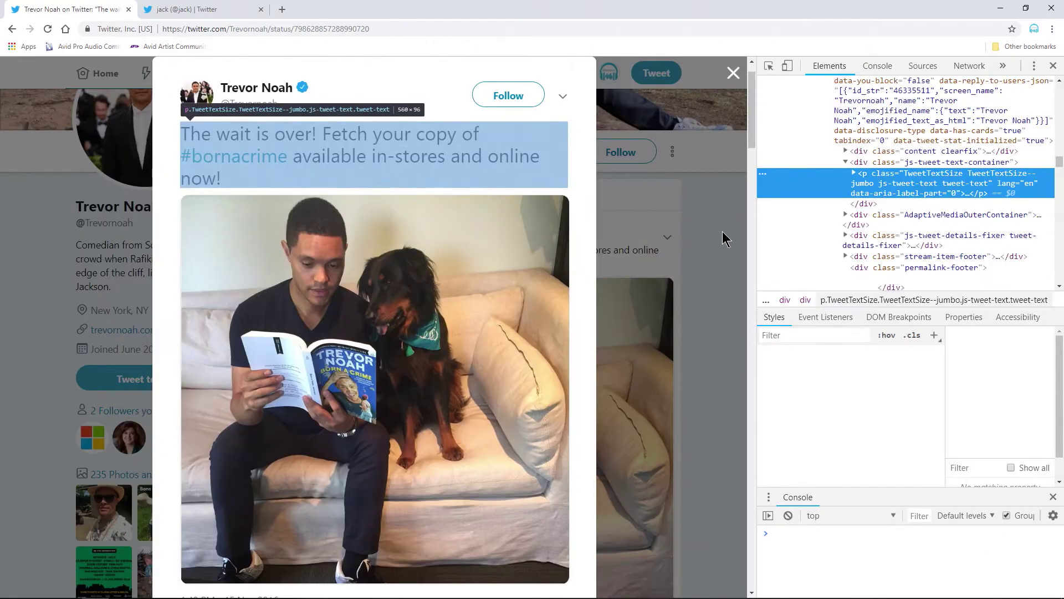
left_click(854, 174)
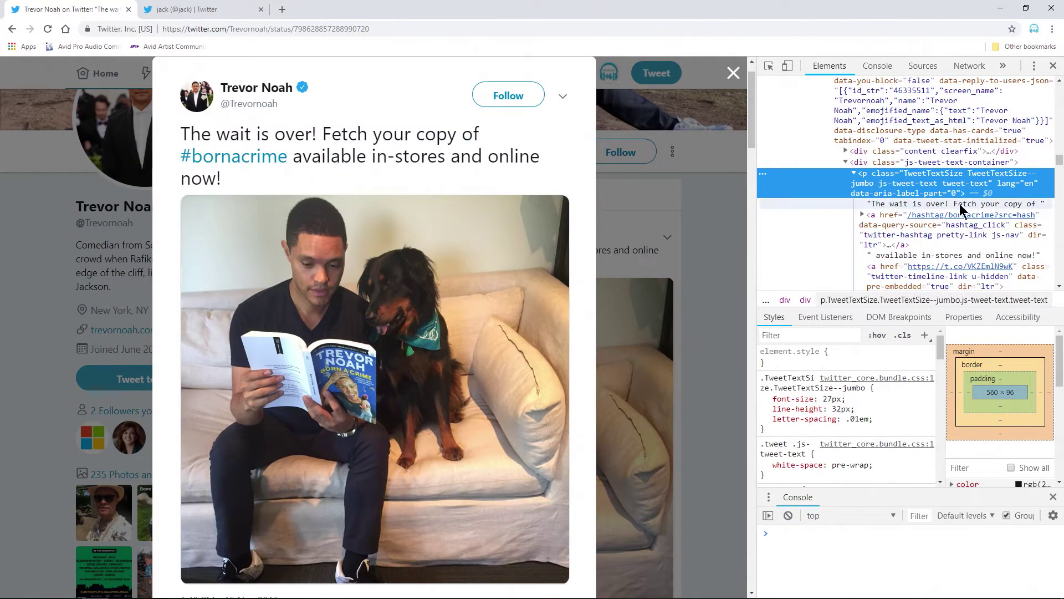
Change its opening text to 'Still not' and delete the #bornacrime hashtag
double_click(942, 203)
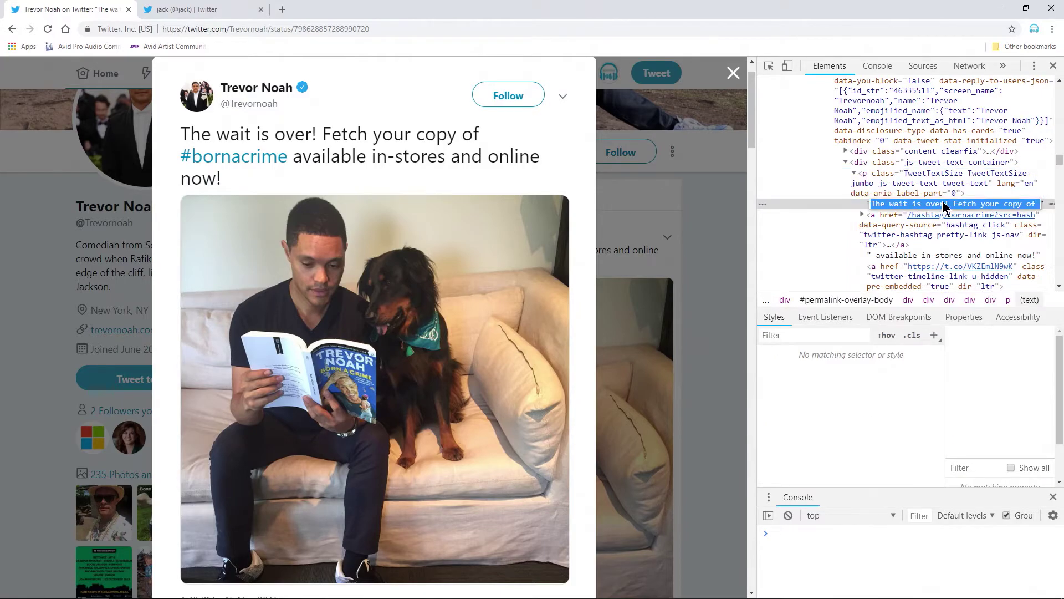
type("Still not funny")
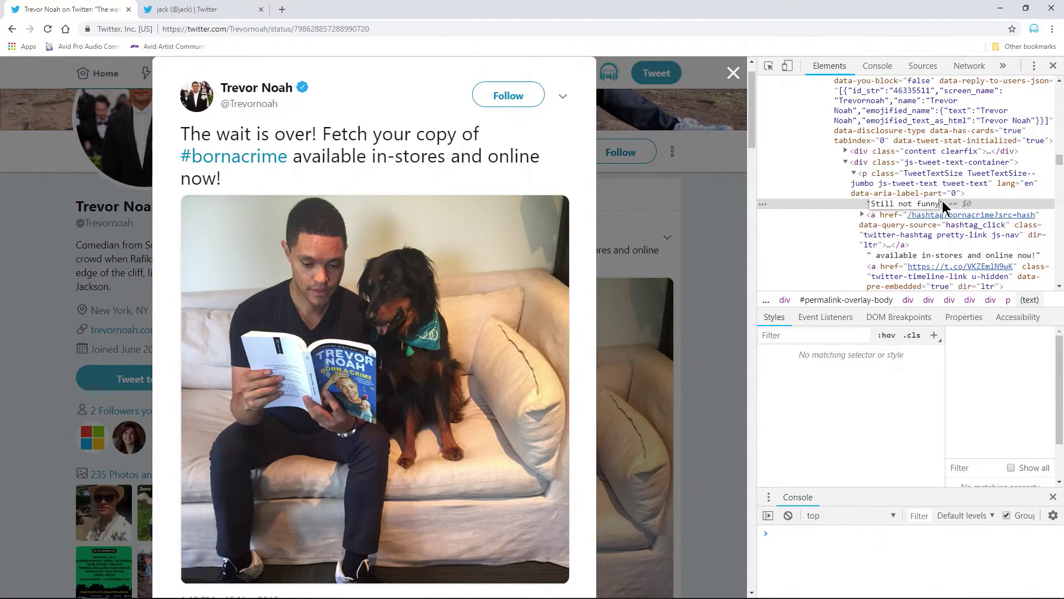
key("Return")
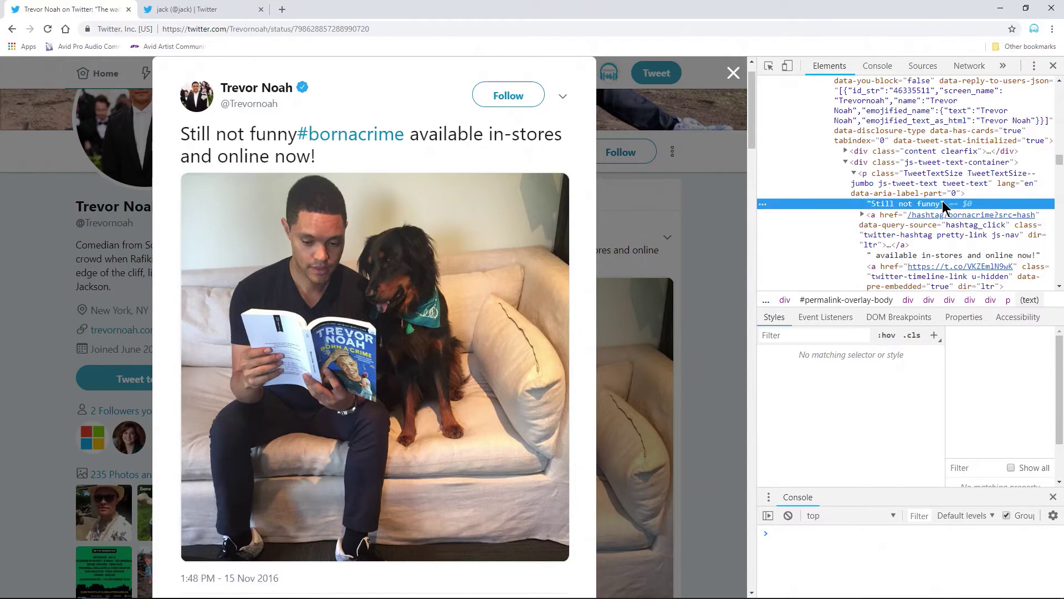
left_click(961, 228)
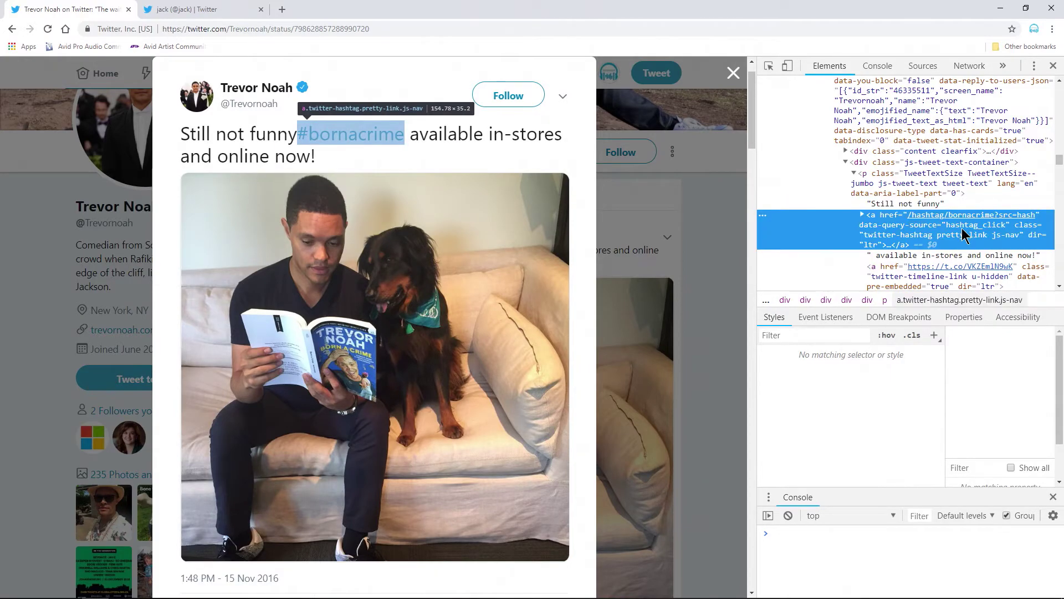
key("Delete")
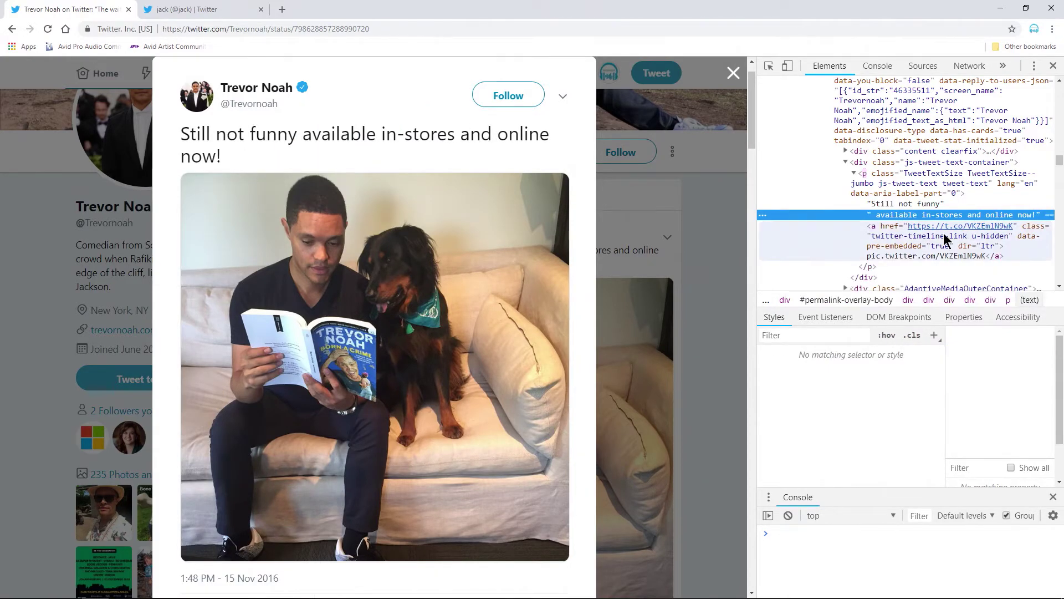